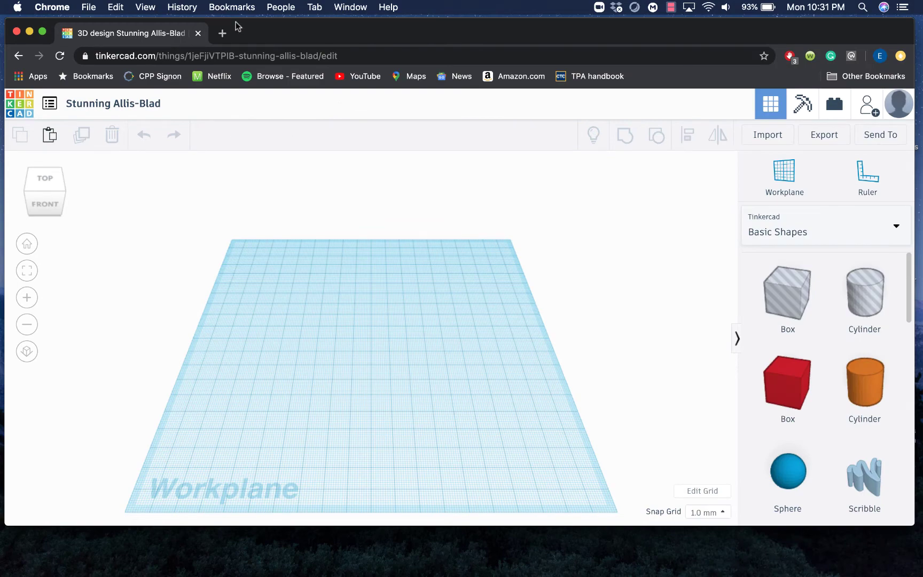
- Find Thingiverse through a web search in a new browser tab and open its home page
{"action": "left_click", "coordinate": [222, 33]}
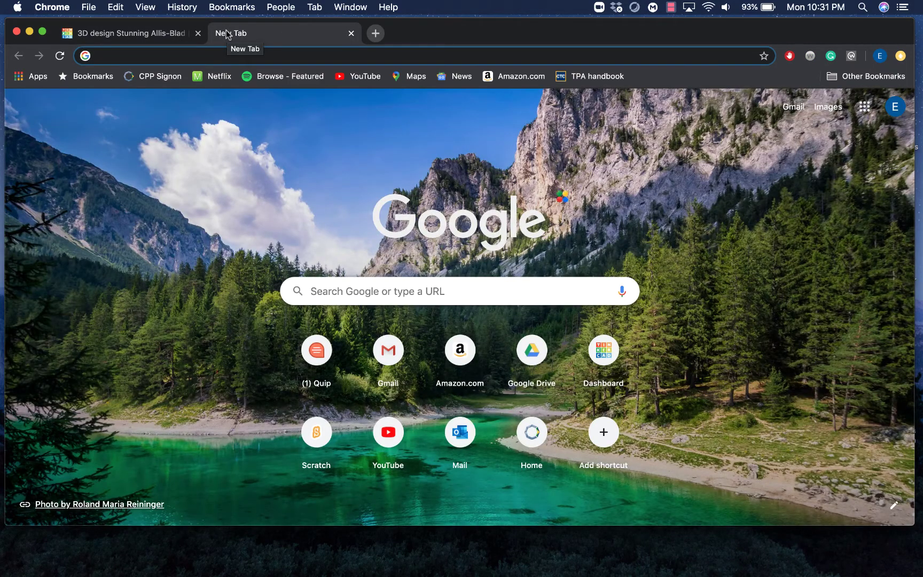
{"action": "type", "text": "th"}
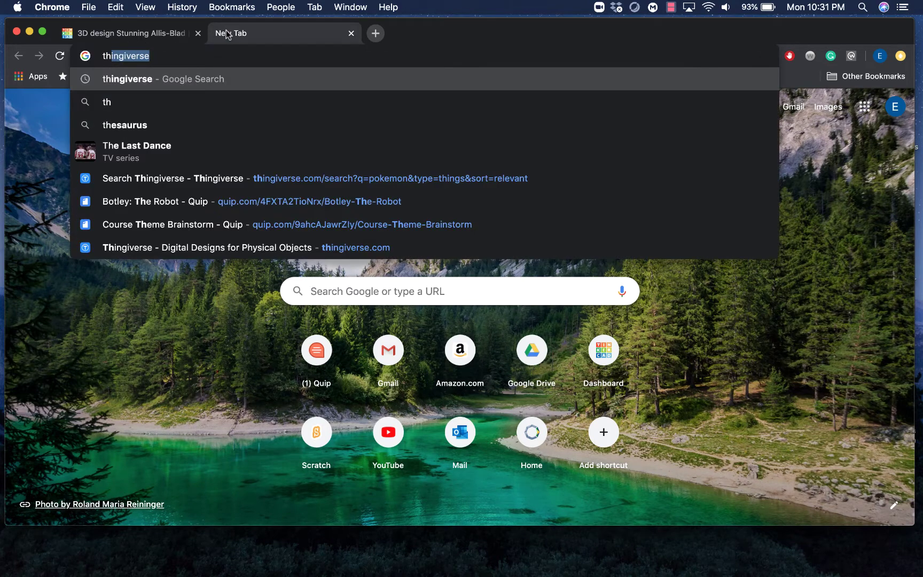
{"action": "key", "text": "Return"}
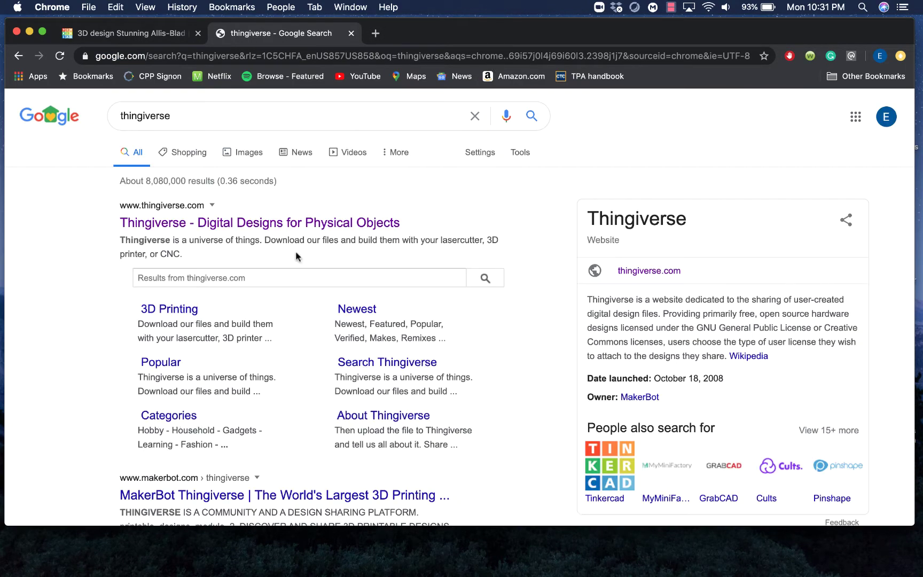
{"action": "left_click", "coordinate": [287, 230]}
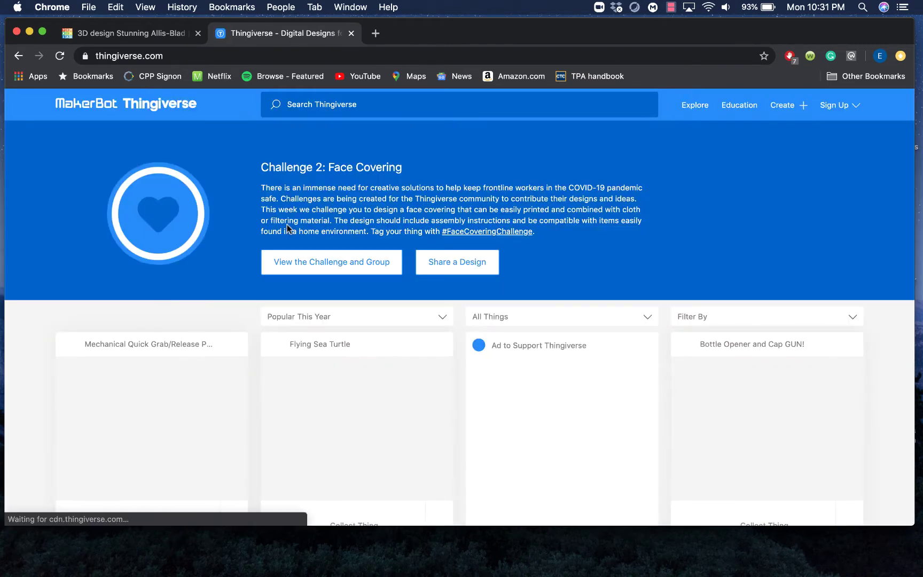
- Browse the popular designs and the Face Covering challenge on the Thingiverse home page
{"action": "scroll", "coordinate": [884, 382], "scroll_direction": "down", "scroll_amount": 3}
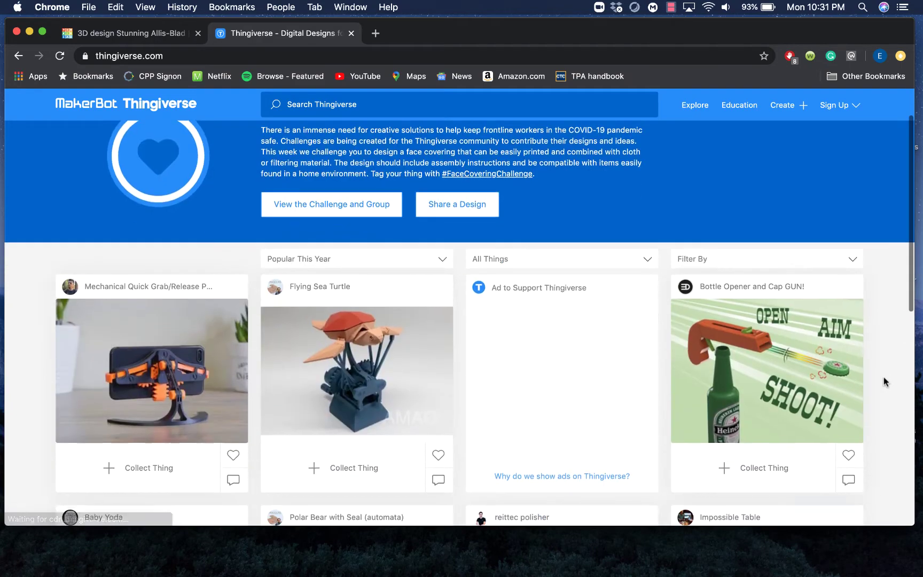
{"action": "scroll", "coordinate": [884, 382], "scroll_direction": "down", "scroll_amount": 5}
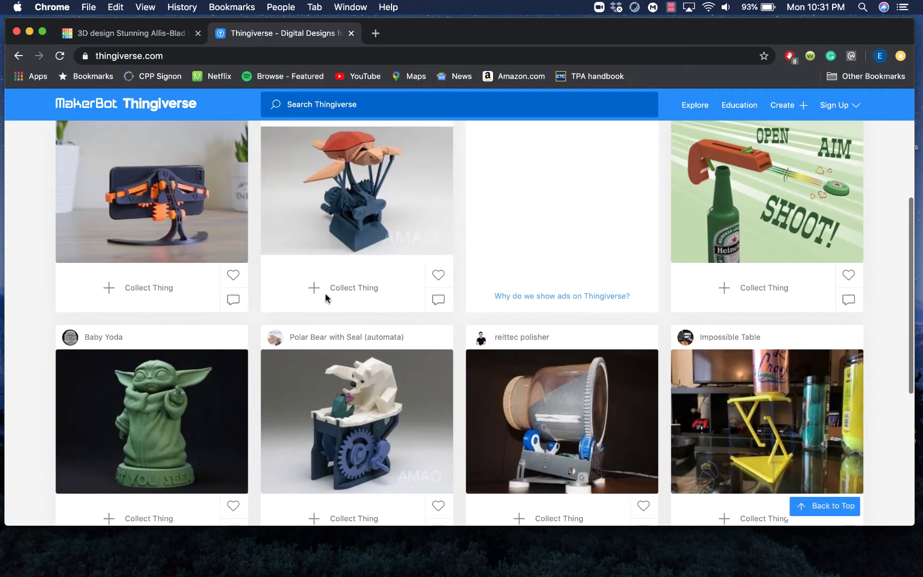
{"action": "scroll", "coordinate": [881, 415], "scroll_direction": "down", "scroll_amount": 6}
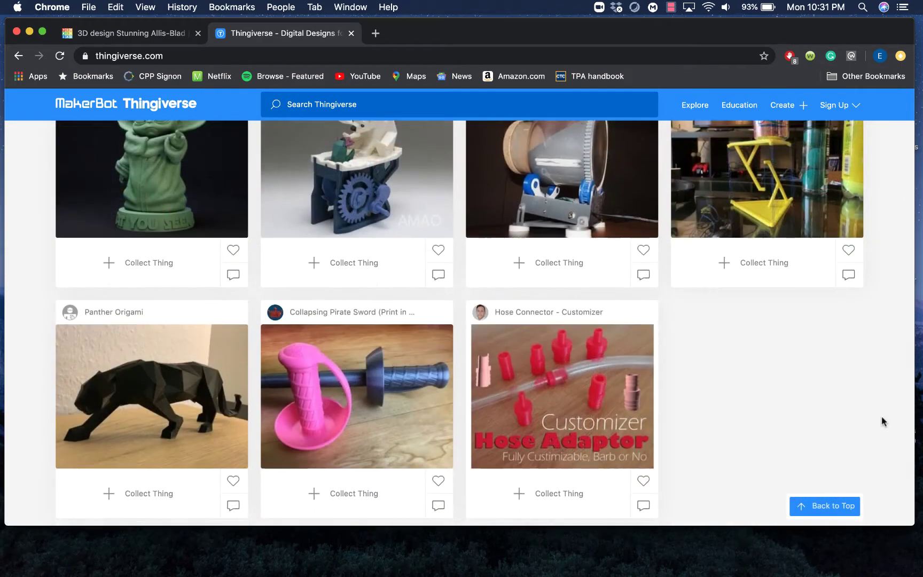
{"action": "scroll", "coordinate": [881, 421], "scroll_direction": "down", "scroll_amount": 3}
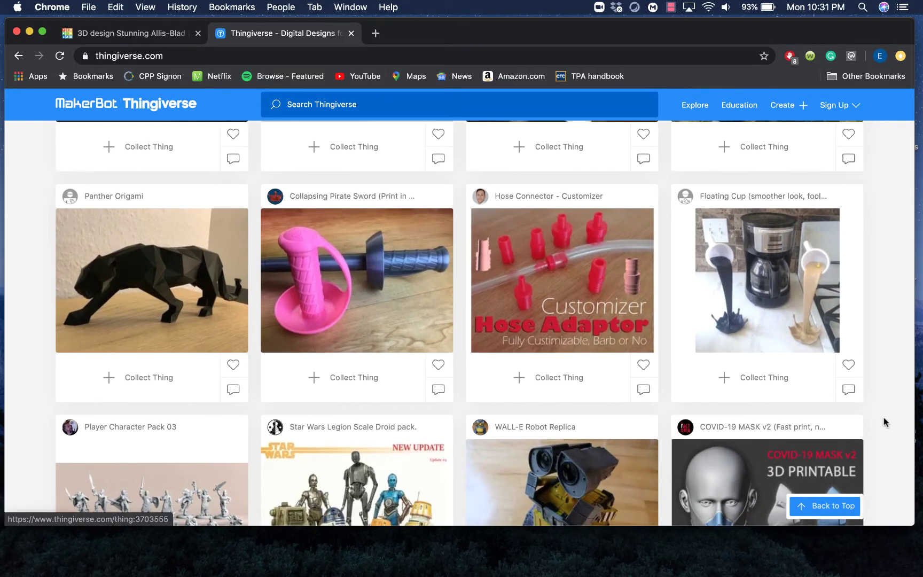
{"action": "scroll", "coordinate": [885, 429], "scroll_direction": "down", "scroll_amount": 2}
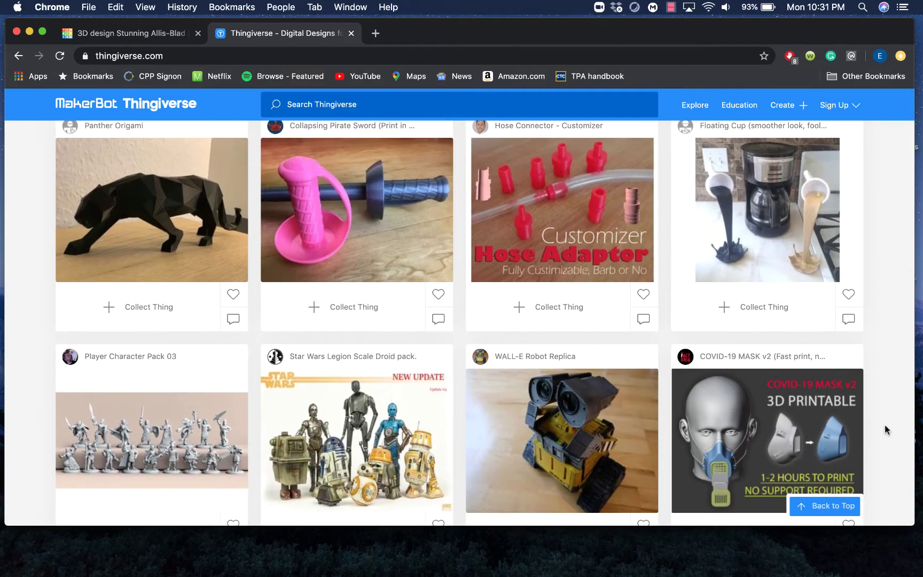
{"action": "scroll", "coordinate": [885, 424], "scroll_direction": "up", "scroll_amount": 10}
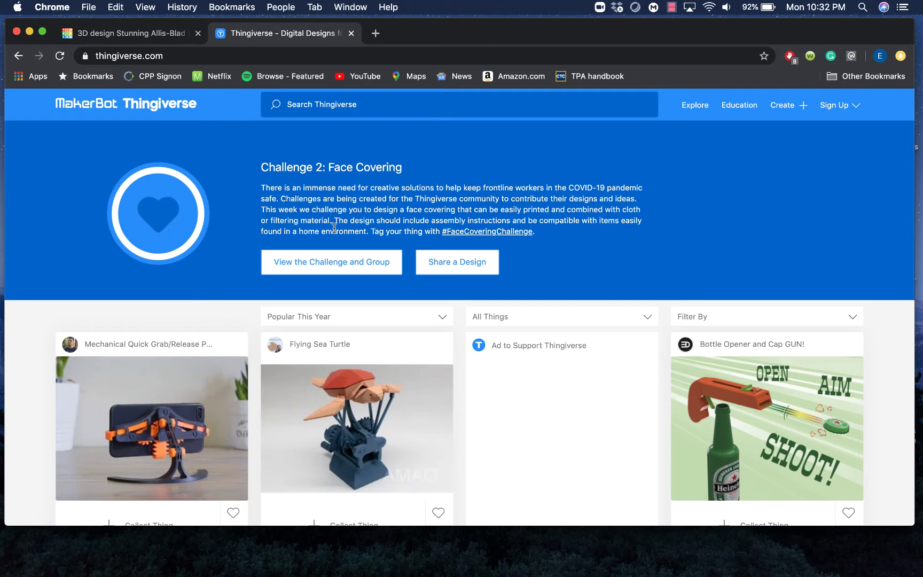
{"action": "scroll", "coordinate": [759, 245], "scroll_direction": "down", "scroll_amount": 2}
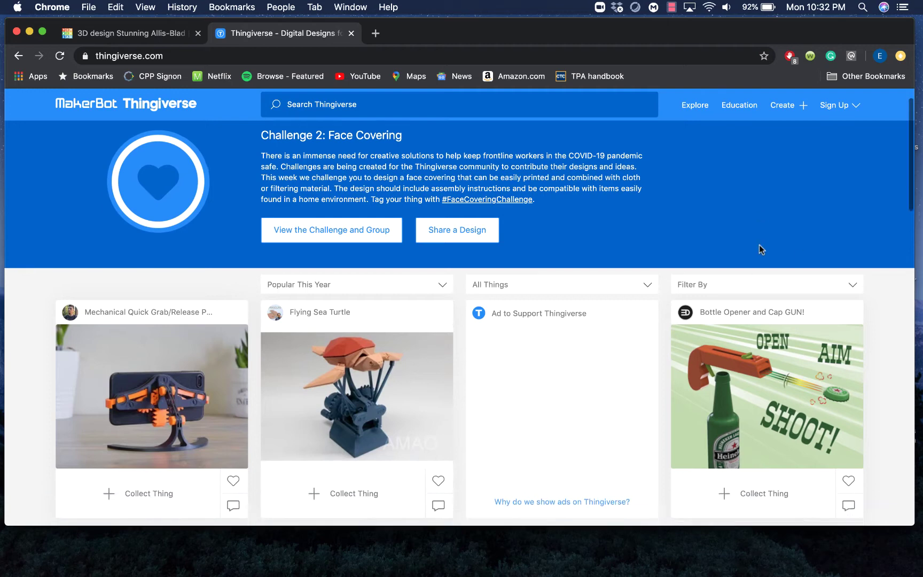
{"action": "scroll", "coordinate": [754, 243], "scroll_direction": "up", "scroll_amount": 2}
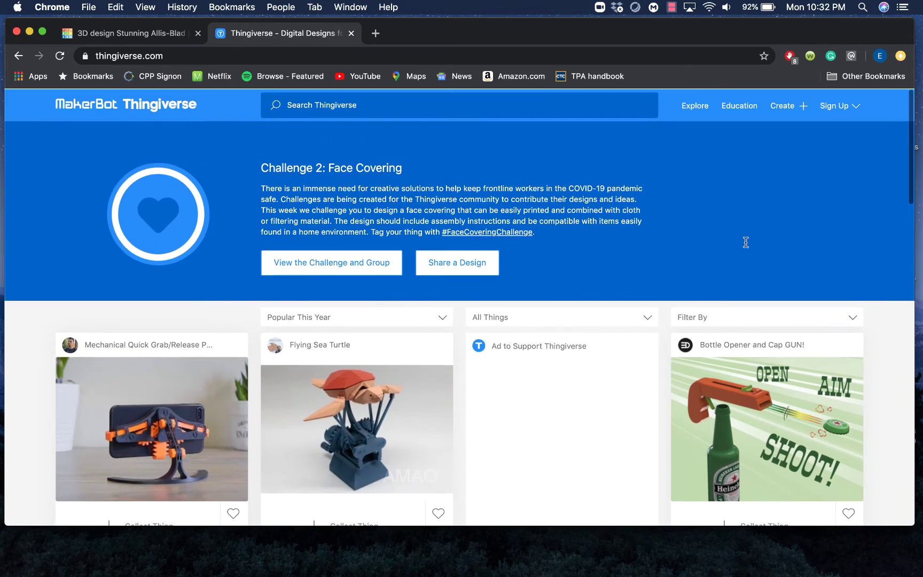
- View the challenge's HackThePandemic group and its forums, and return to the Thingiverse home page
{"action": "left_click", "coordinate": [355, 262]}
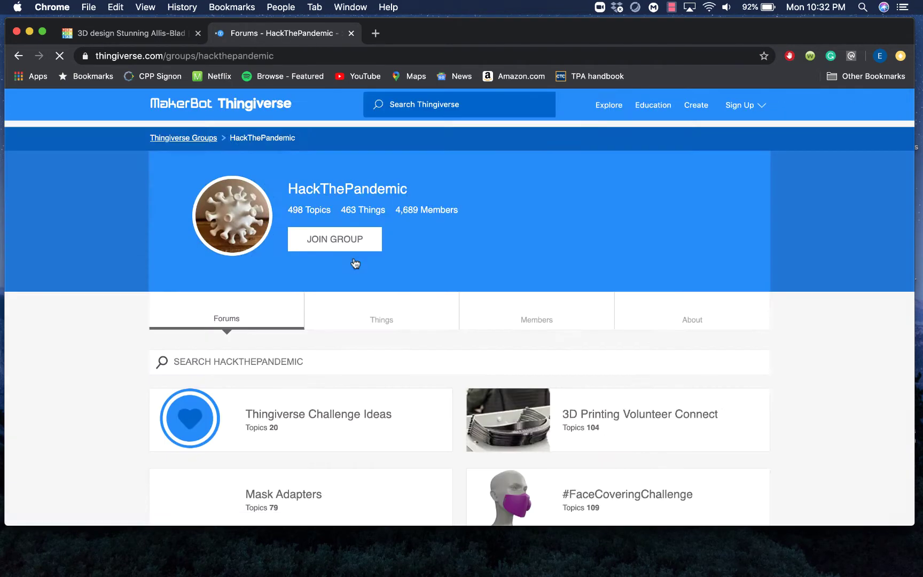
{"action": "scroll", "coordinate": [427, 429], "scroll_direction": "down", "scroll_amount": 5}
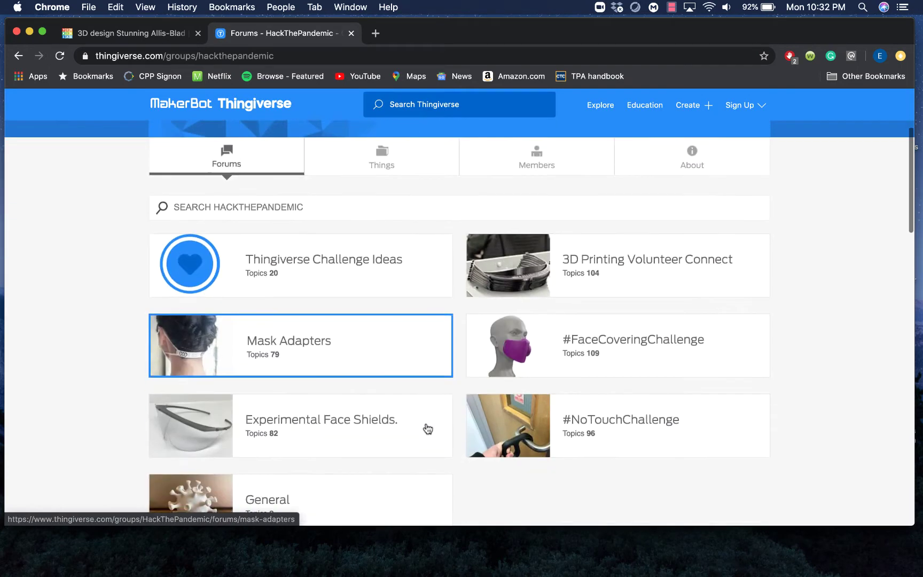
{"action": "left_click", "coordinate": [427, 427]}
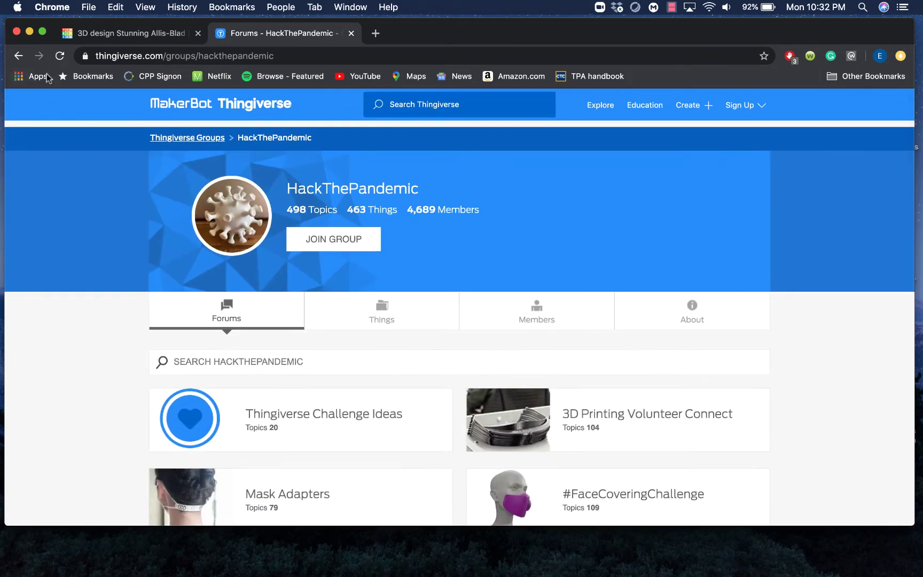
{"action": "left_click", "coordinate": [18, 55]}
{"action": "left_click", "coordinate": [18, 56]}
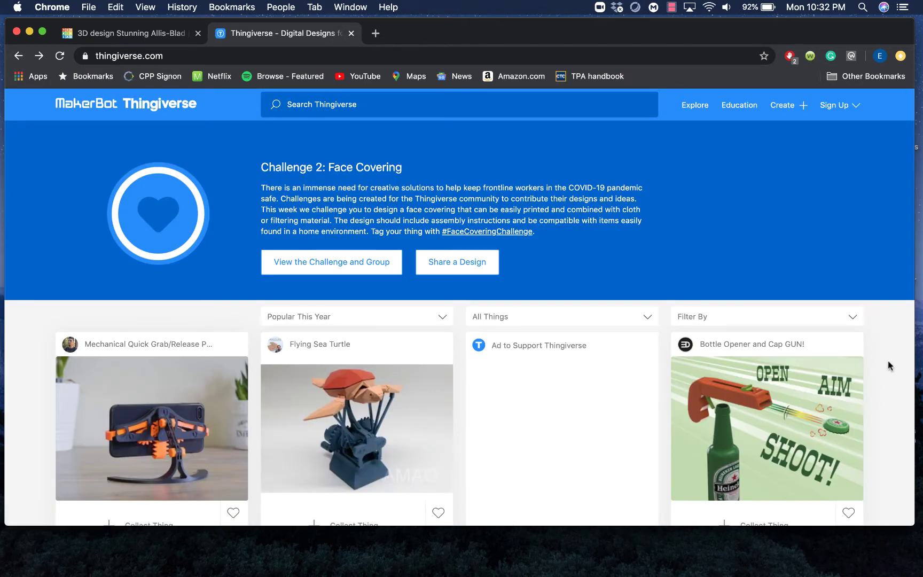
- Search Thingiverse for "sofa" and look through the resulting models
{"action": "left_click", "coordinate": [289, 104]}
{"action": "type", "text": "sofa"}
{"action": "key", "text": "Return"}
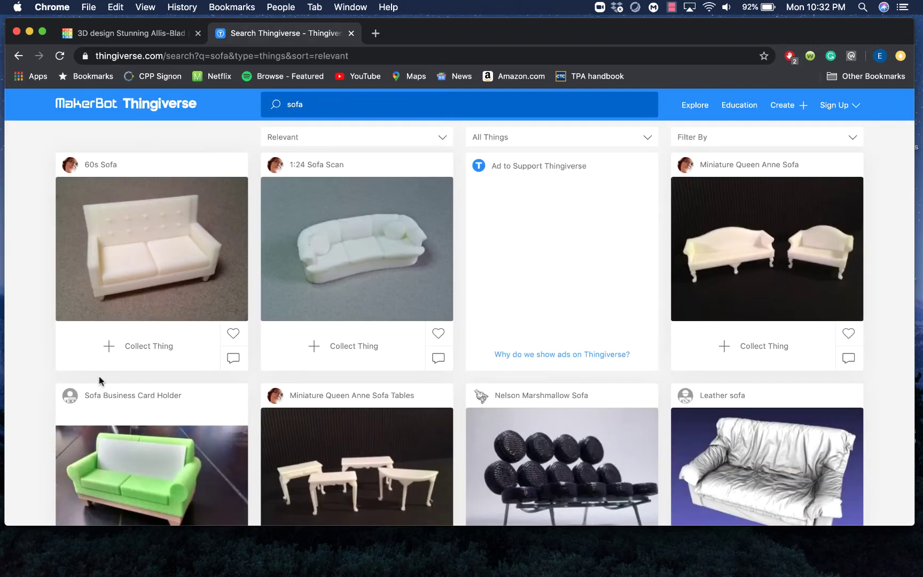
{"action": "scroll", "coordinate": [46, 356], "scroll_direction": "down", "scroll_amount": 1}
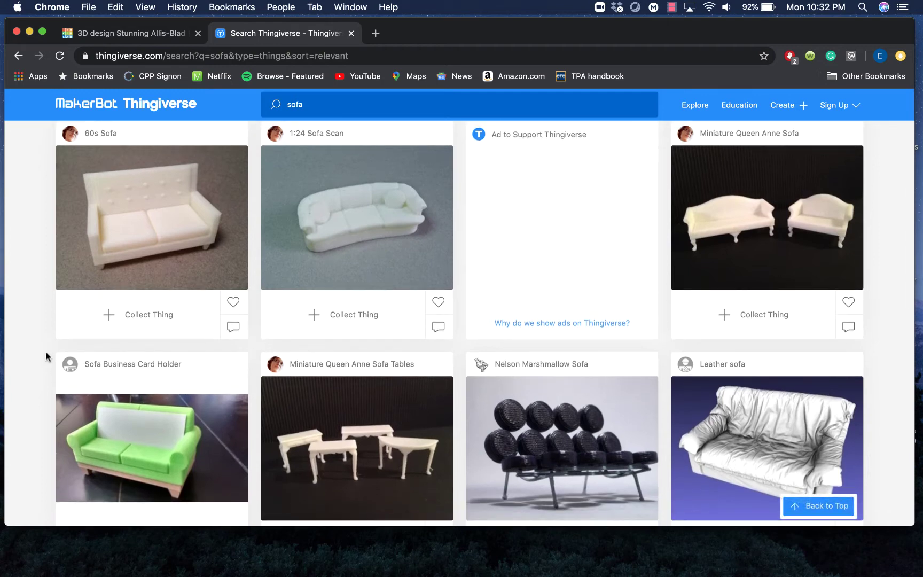
{"action": "scroll", "coordinate": [45, 351], "scroll_direction": "down", "scroll_amount": 1}
{"action": "scroll", "coordinate": [45, 351], "scroll_direction": "down", "scroll_amount": 5}
{"action": "scroll", "coordinate": [45, 351], "scroll_direction": "down", "scroll_amount": 3}
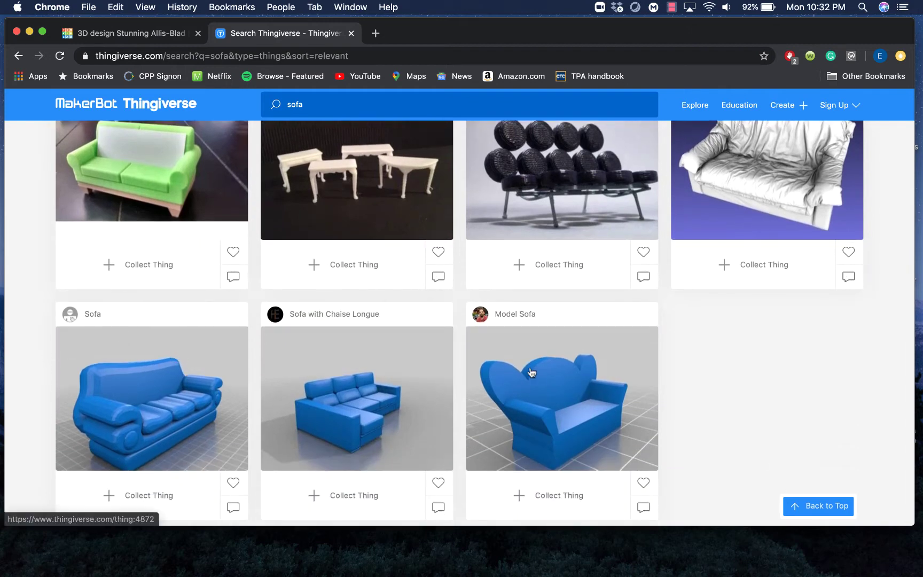
{"action": "scroll", "coordinate": [376, 428], "scroll_direction": "down", "scroll_amount": 1}
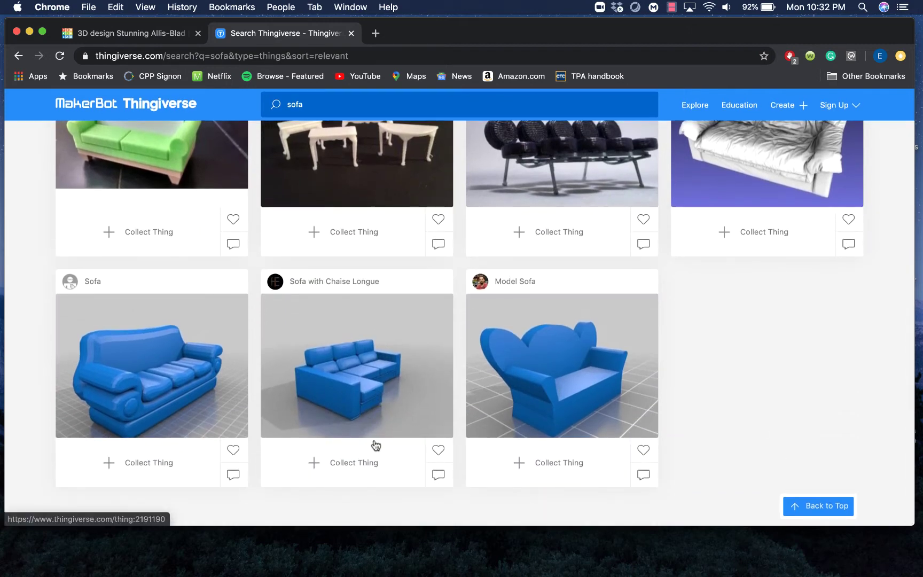
- Download all files of the Sofa with Chaise Longue model and extract the downloaded zip archive
{"action": "left_click", "coordinate": [357, 371]}
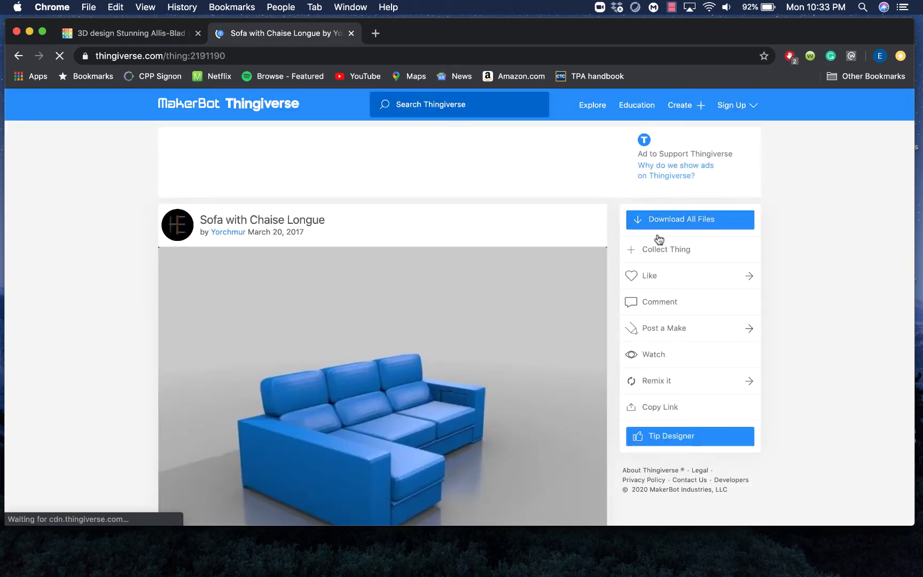
{"action": "left_click", "coordinate": [707, 225]}
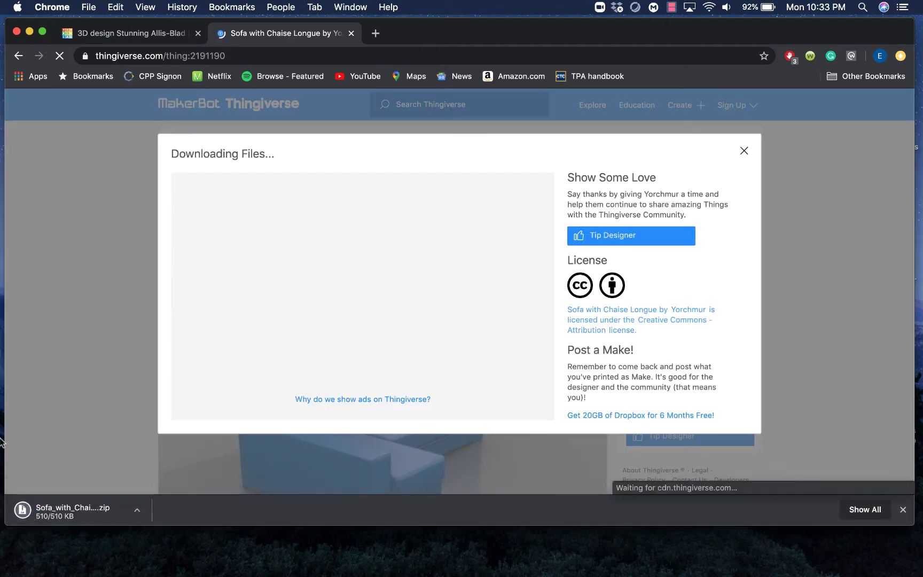
{"action": "left_click", "coordinate": [86, 512]}
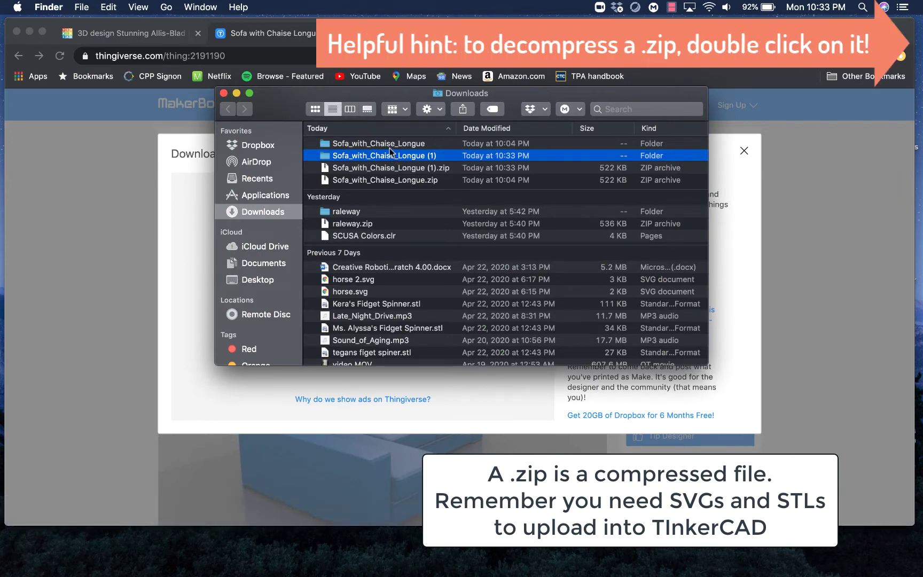
- Open the files folder inside the extracted Sofa_with_Chaise_Longue (1) folder and select Sofa.STL
{"action": "double_click", "coordinate": [377, 155]}
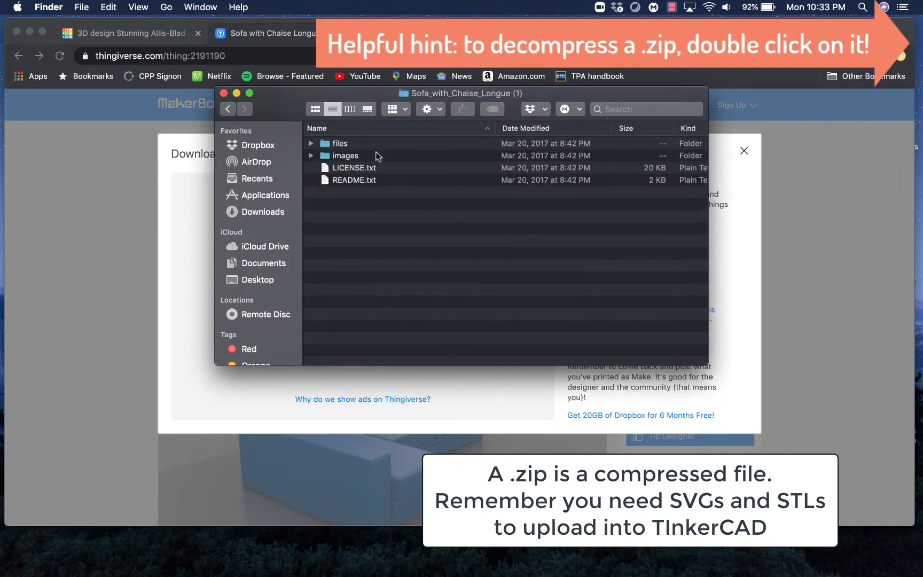
{"action": "double_click", "coordinate": [337, 144]}
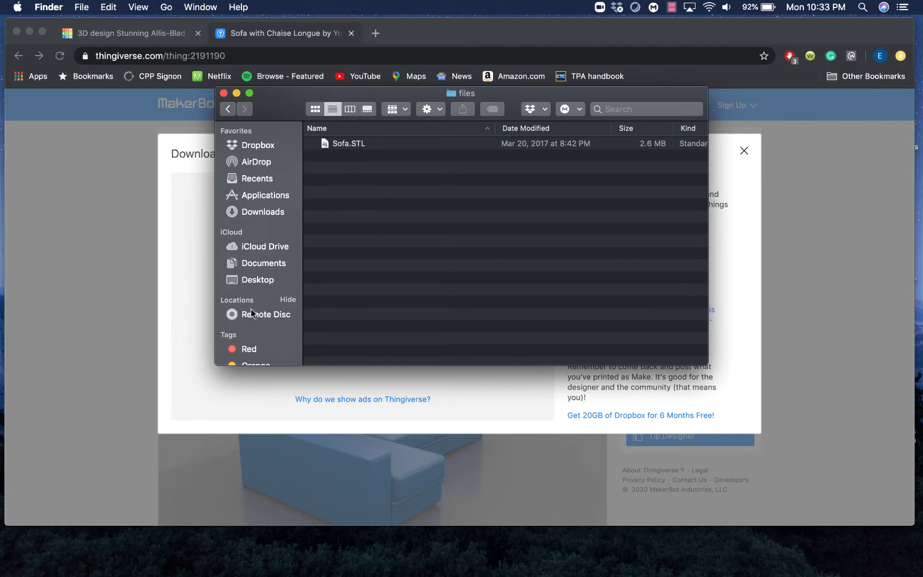
{"action": "left_click", "coordinate": [334, 144]}
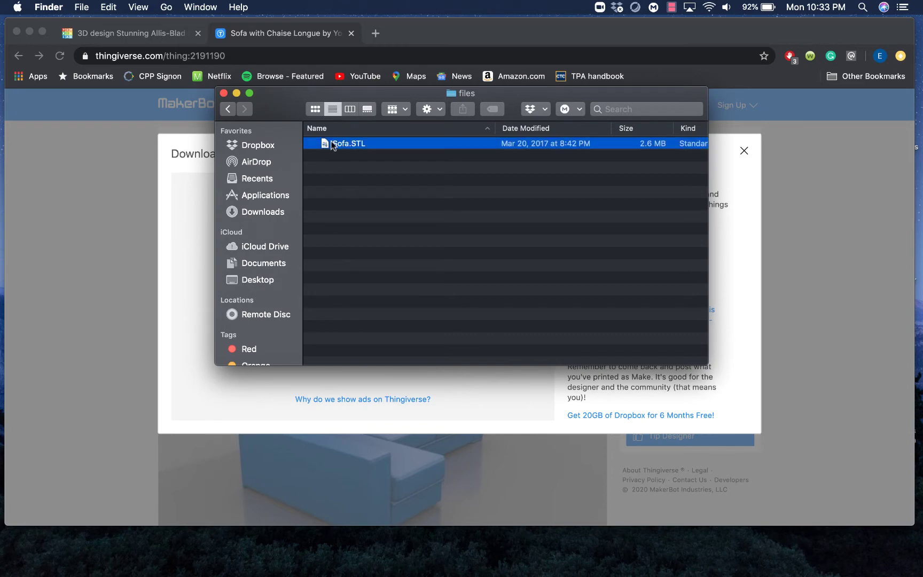
- Locate Sofa.STL in the Desktop folder, close the file window and switch back to the Tinkercad design
{"action": "left_click", "coordinate": [244, 282]}
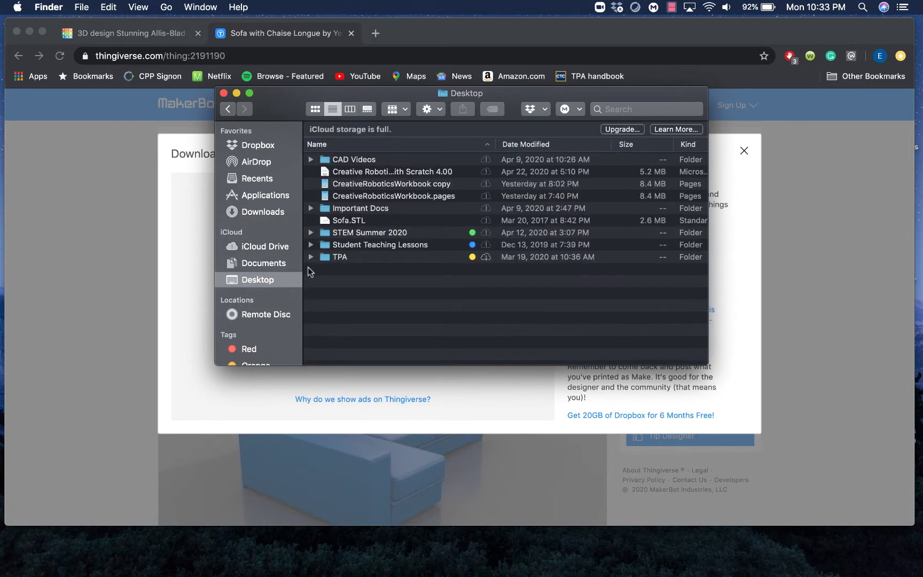
{"action": "left_click", "coordinate": [357, 220]}
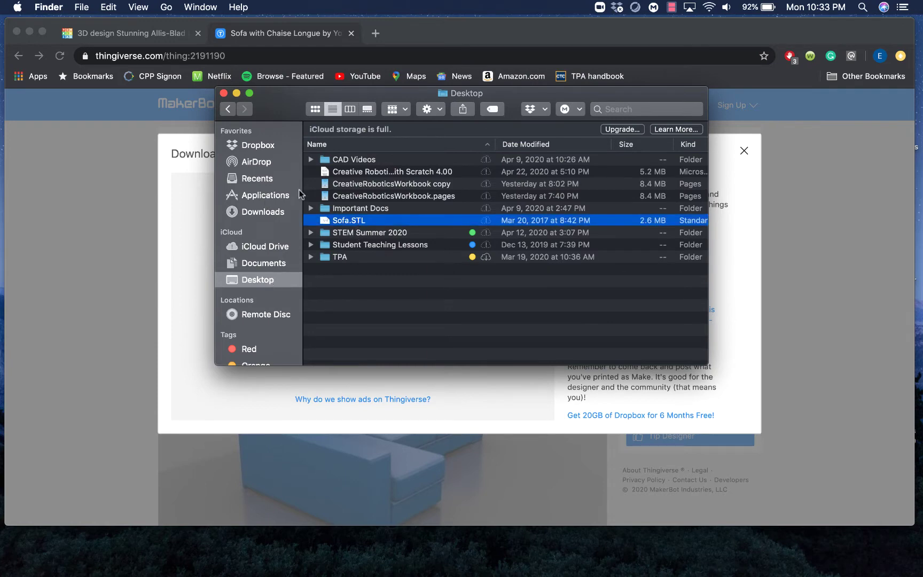
{"action": "left_click", "coordinate": [223, 94]}
{"action": "left_click", "coordinate": [169, 35]}
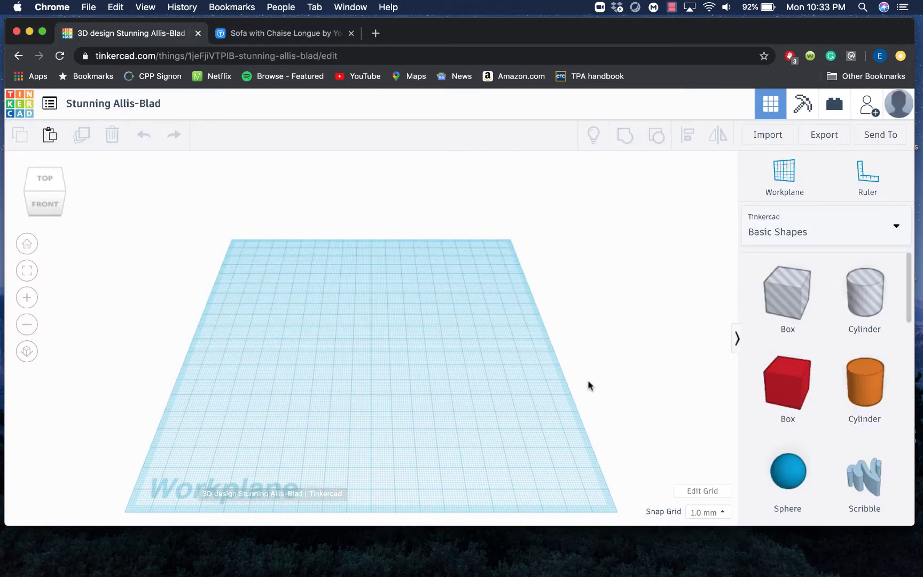
- Load Sofa.STL from the Desktop folder as a 3D shape to import
{"action": "left_click", "coordinate": [766, 136]}
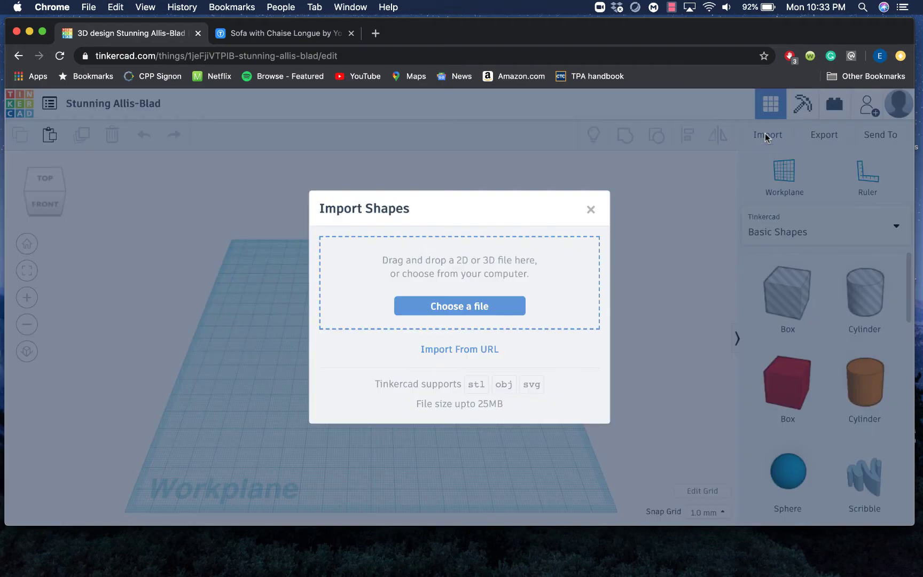
{"action": "left_click", "coordinate": [411, 309]}
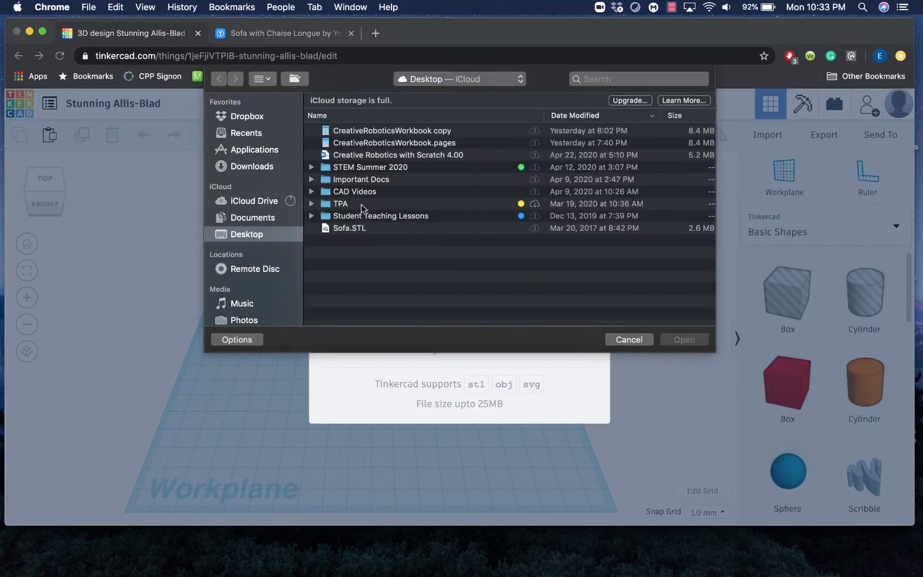
{"action": "left_click", "coordinate": [348, 229]}
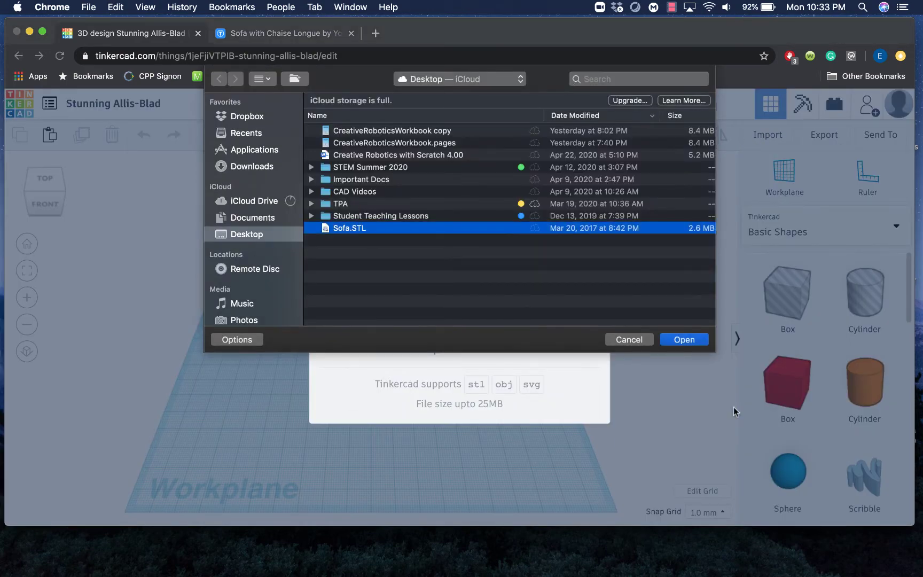
{"action": "left_click", "coordinate": [690, 345]}
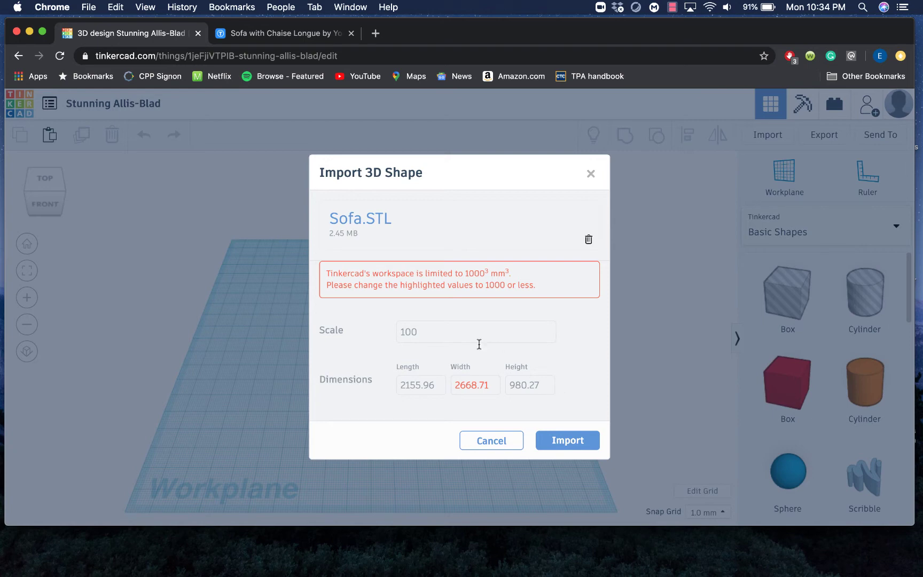
- Set the import scale of Sofa.STL to 10
{"action": "left_click", "coordinate": [451, 332]}
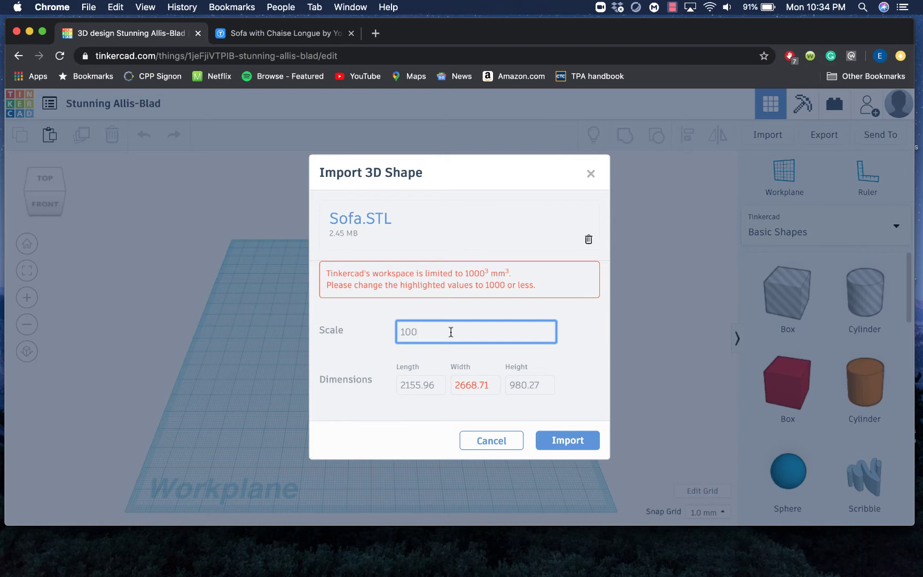
{"action": "key", "text": "BackSpace"}
{"action": "key", "text": "BackSpace"}
{"action": "type", "text": "0"}
{"action": "left_click", "coordinate": [567, 353]}
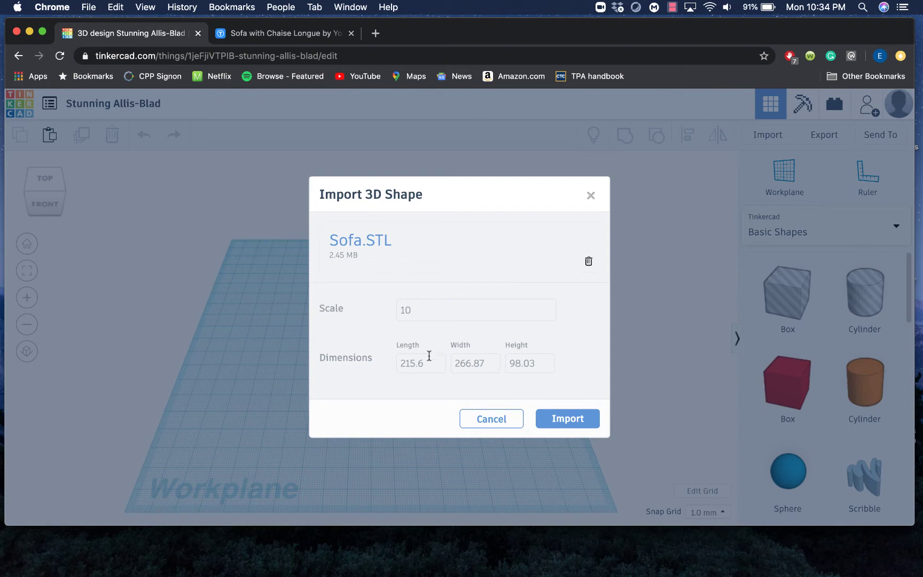
- Set the import scale of Sofa.STL to 5 and import it onto the workplane
{"action": "left_click", "coordinate": [431, 311]}
{"action": "key", "text": "BackSpace"}
{"action": "key", "text": "BackSpace"}
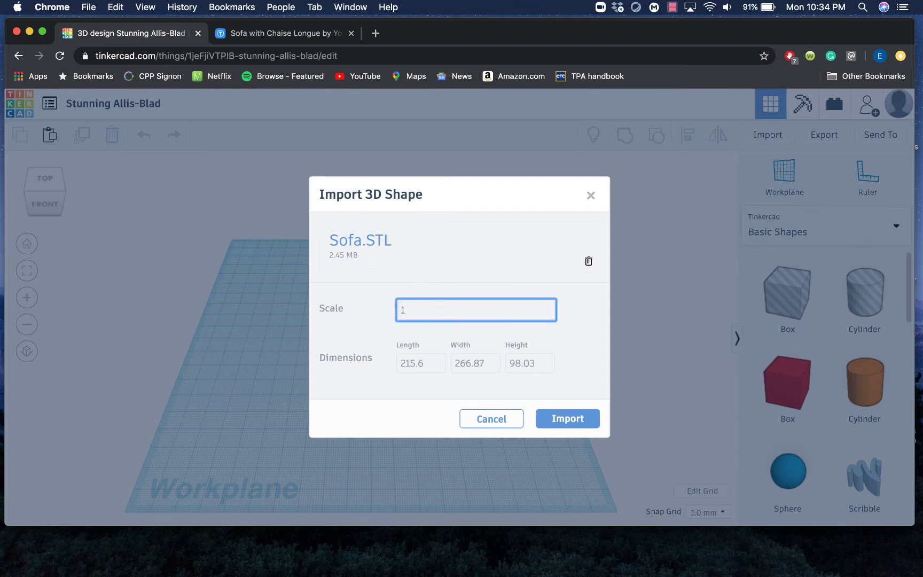
{"action": "type", "text": "5"}
{"action": "left_click", "coordinate": [597, 339]}
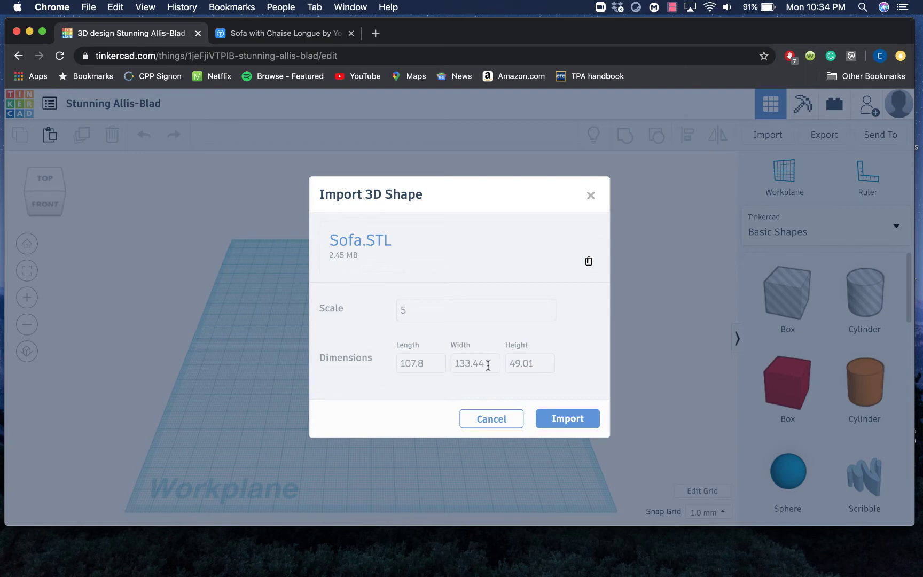
{"action": "left_click", "coordinate": [570, 419]}
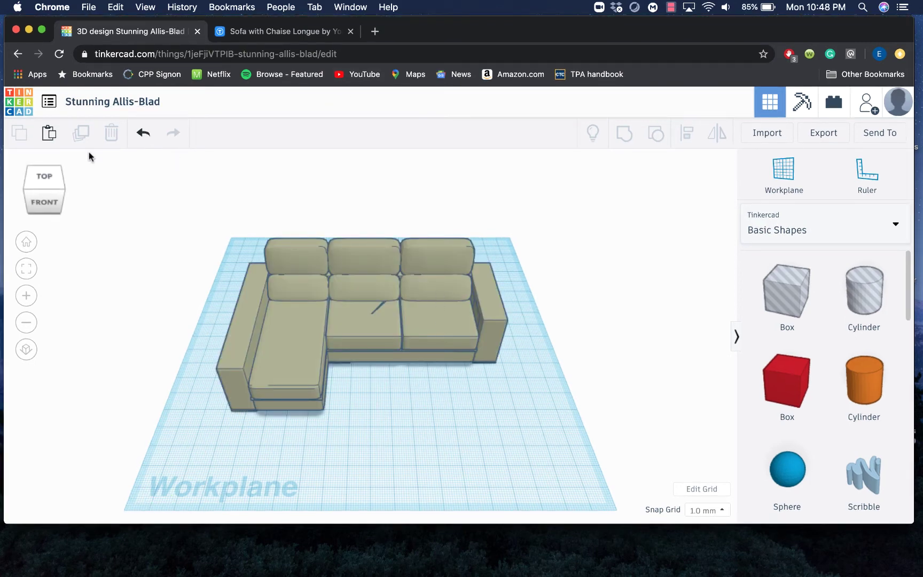
- Shrink the sofa's footprint to about 77 by 7 mm and lower its height to about 26 mm
{"action": "left_click_drag", "start_coordinate": [45, 192], "coordinate": [48, 192]}
{"action": "left_click", "coordinate": [47, 192]}
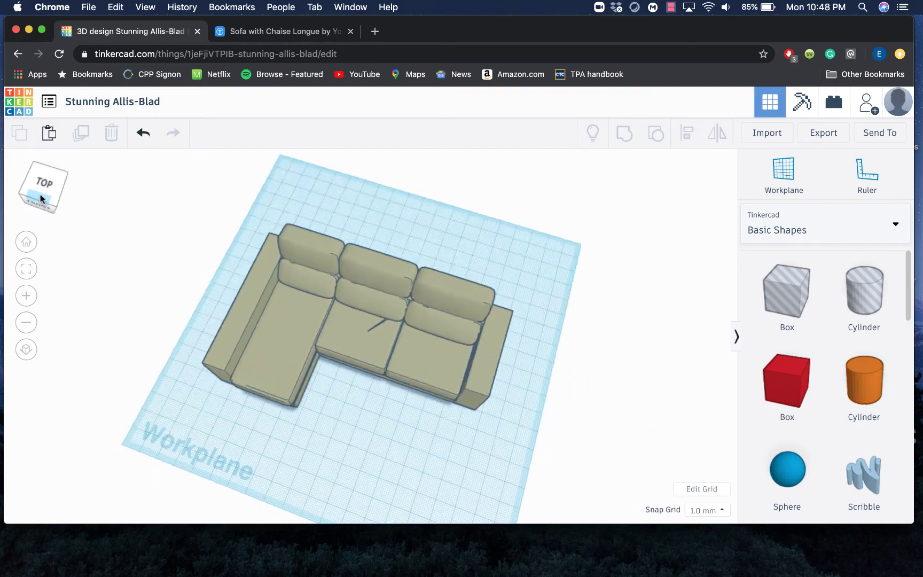
{"action": "left_click", "coordinate": [46, 200]}
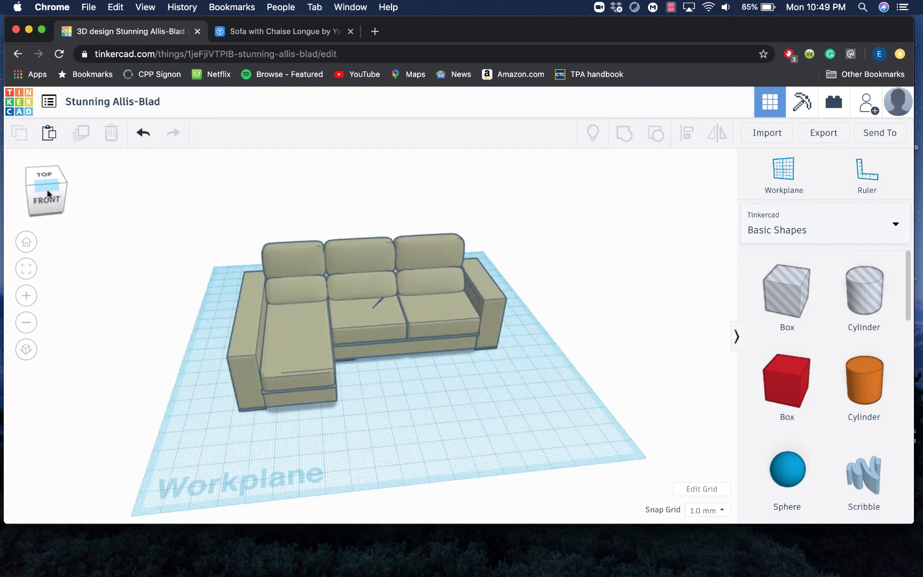
{"action": "left_click", "coordinate": [294, 319]}
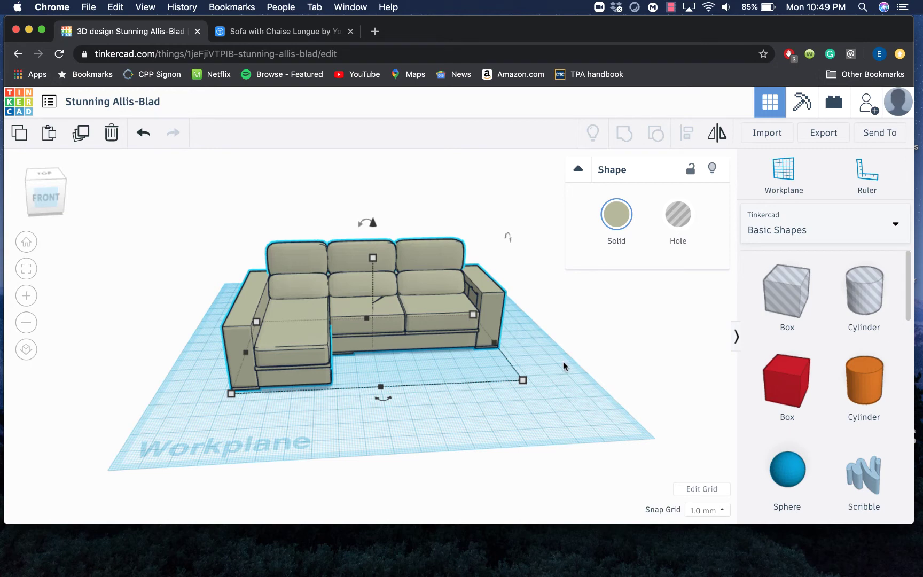
{"action": "mouse_move", "coordinate": [226, 393]}
{"action": "left_click_drag", "start_coordinate": [524, 381], "coordinate": [426, 345]}
{"action": "left_click_drag", "start_coordinate": [334, 247], "coordinate": [336, 273]}
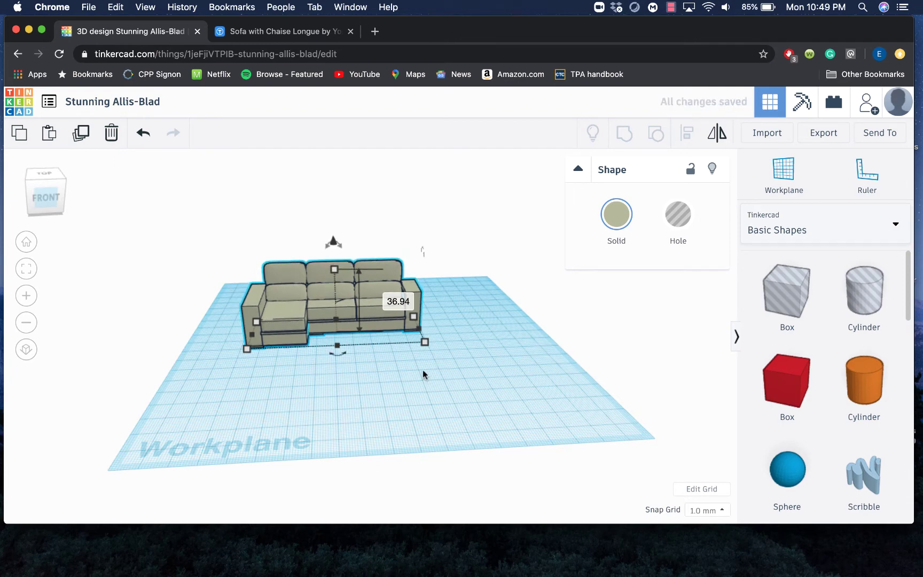
{"action": "left_click_drag", "start_coordinate": [427, 346], "coordinate": [384, 322]}
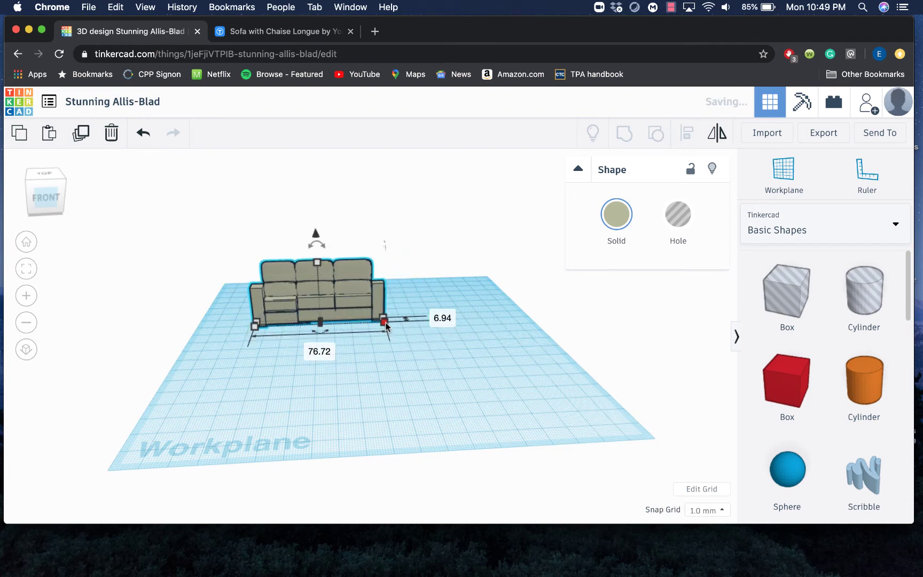
{"action": "left_click_drag", "start_coordinate": [317, 263], "coordinate": [318, 281]}
- Dismiss the disk space notification and stretch the sofa's depth forward to about 24 mm
{"action": "left_click_drag", "start_coordinate": [44, 203], "coordinate": [50, 211]}
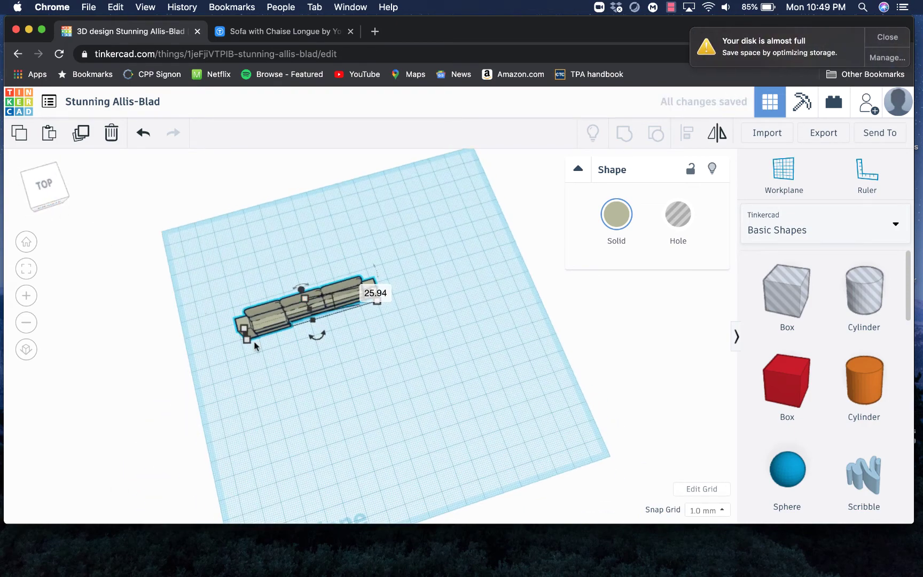
{"action": "left_click", "coordinate": [901, 35]}
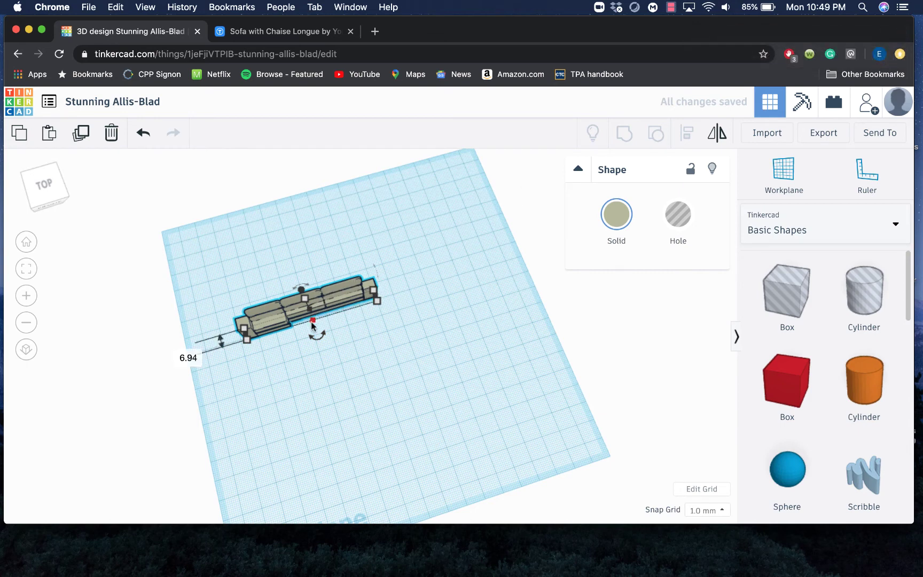
{"action": "left_click_drag", "start_coordinate": [312, 321], "coordinate": [320, 351]}
{"action": "left_click", "coordinate": [36, 193]}
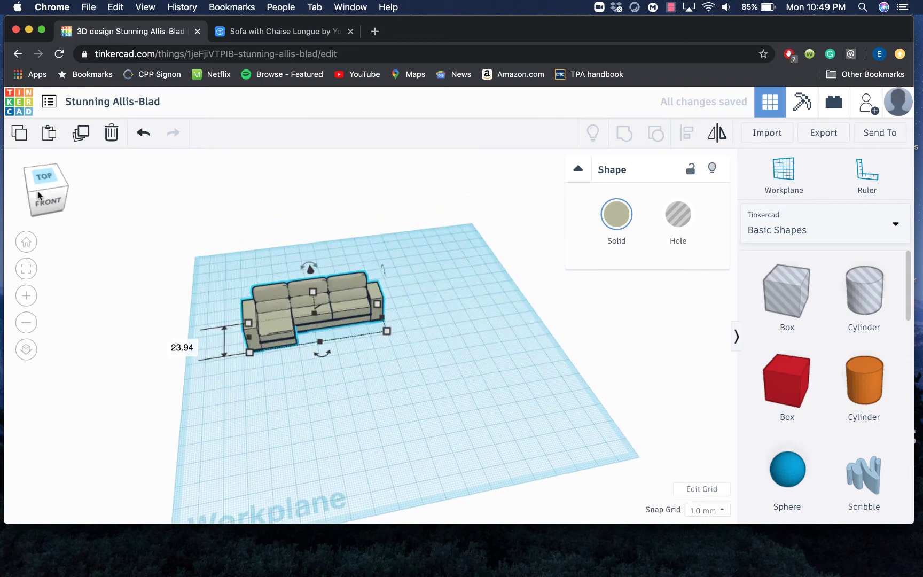
- Recolour the sofa with the pale yellow preset and deselect it
{"action": "left_click", "coordinate": [616, 214]}
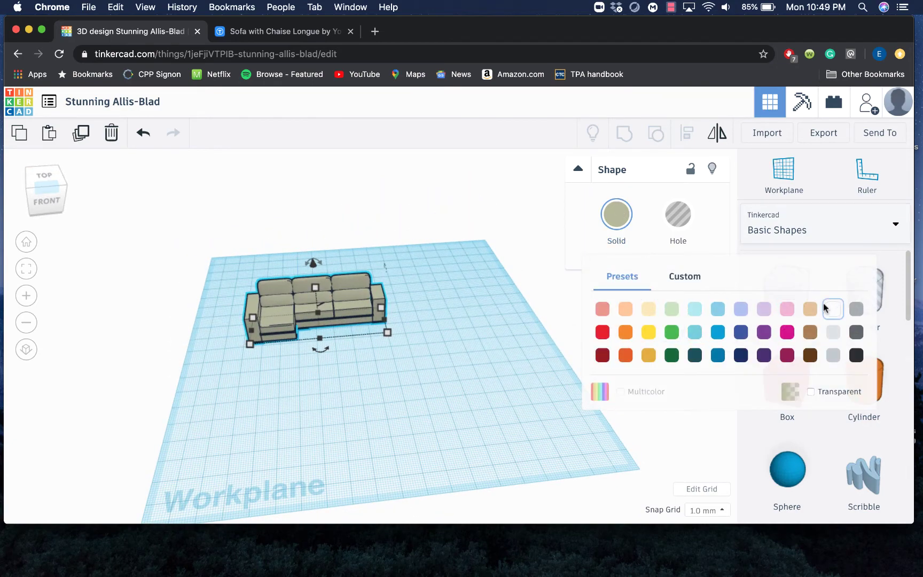
{"action": "left_click", "coordinate": [649, 309]}
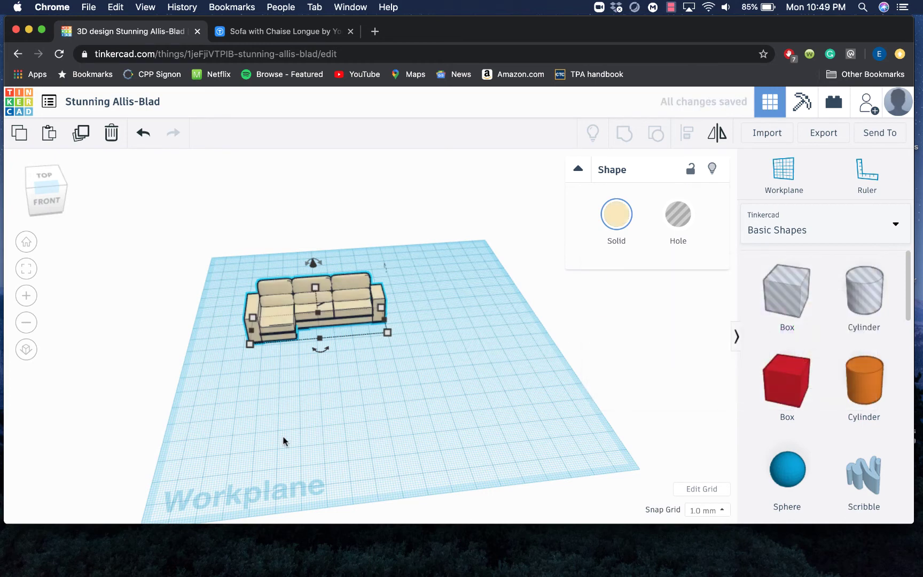
{"action": "left_click", "coordinate": [377, 422]}
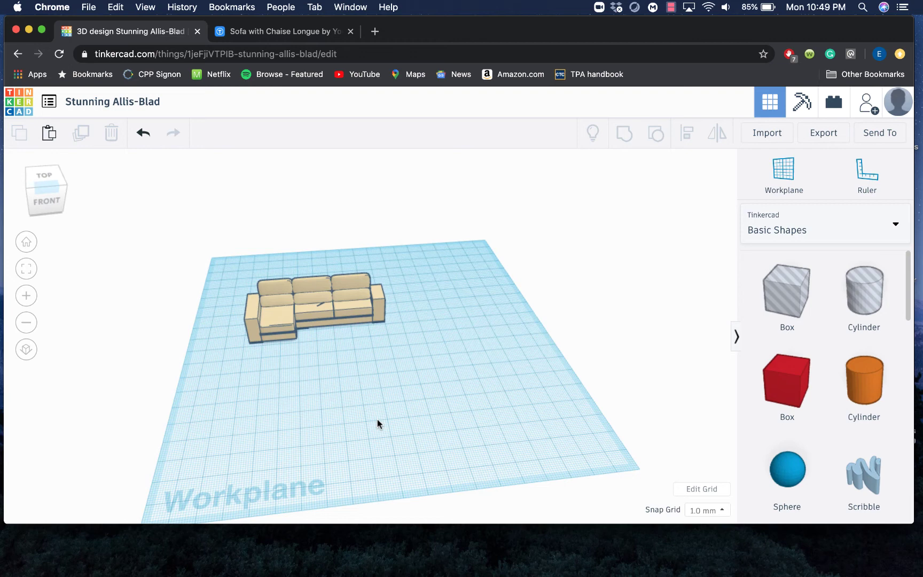
- Shrink the sofa's footprint to about 57 mm wide and 17 mm deep, and deselect it
{"action": "left_click", "coordinate": [332, 315]}
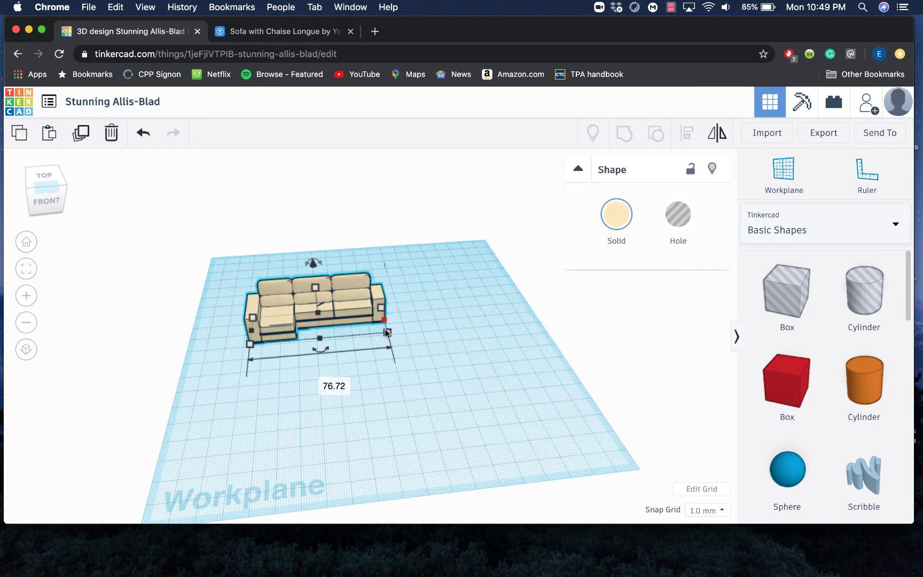
{"action": "left_click_drag", "start_coordinate": [387, 333], "coordinate": [362, 330]}
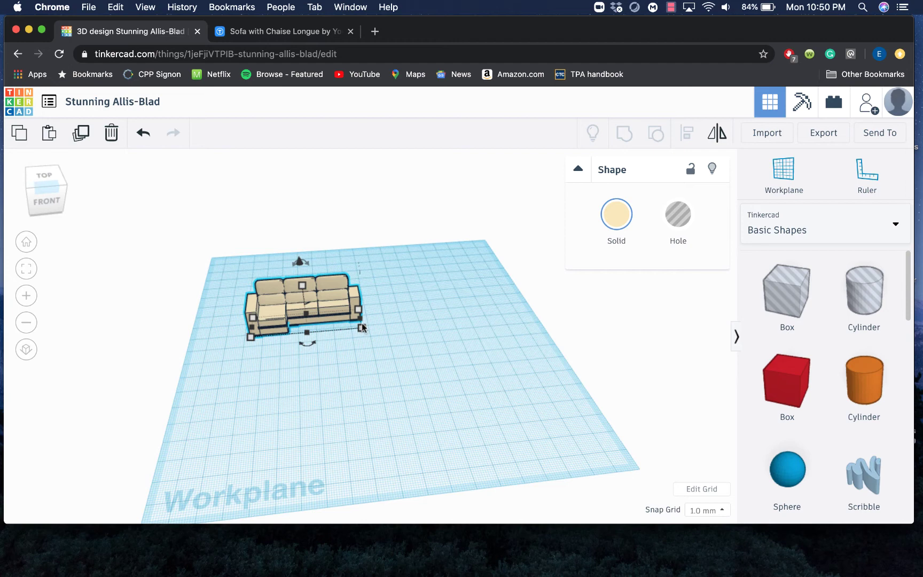
{"action": "left_click_drag", "start_coordinate": [362, 331], "coordinate": [353, 327]}
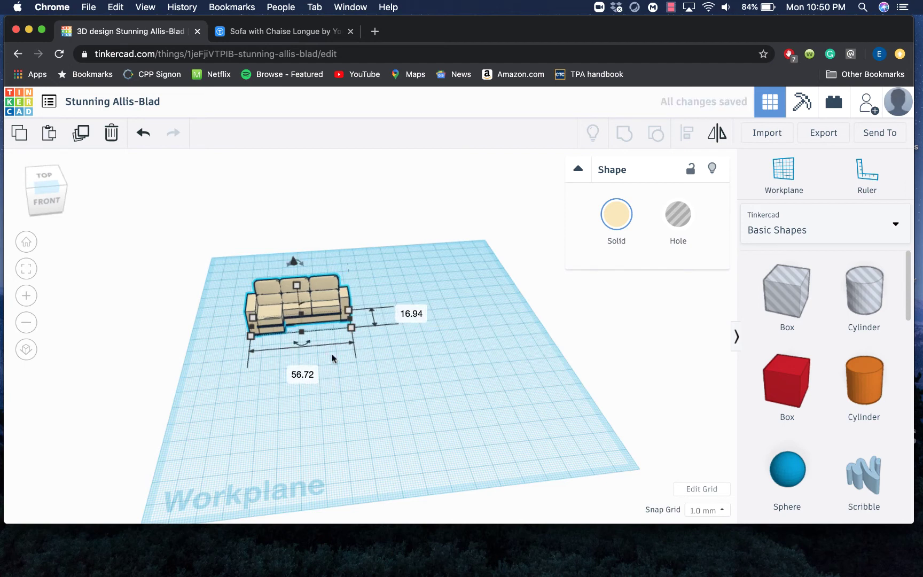
{"action": "left_click", "coordinate": [491, 449]}
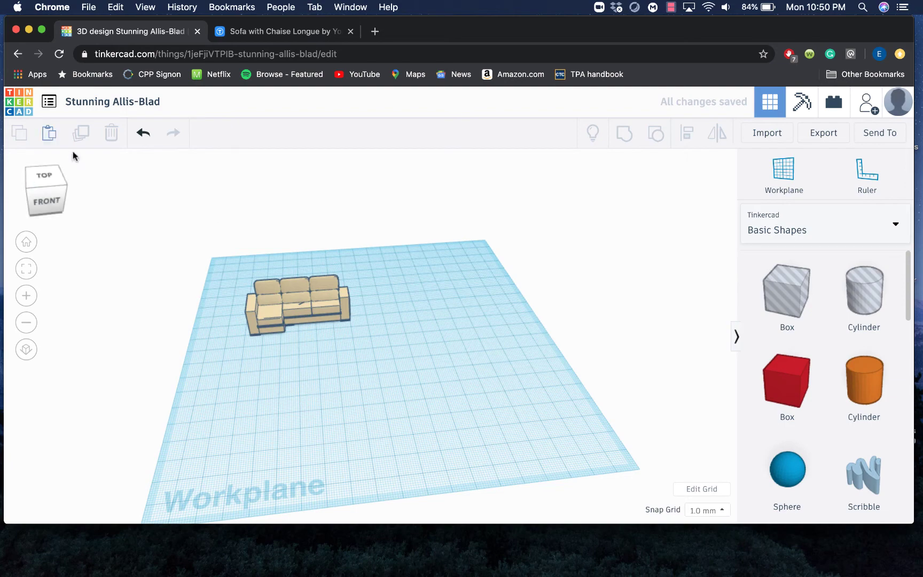
- Exit the design to the Tinkercad dashboard, and return to the Thingiverse sofa page with its download dialog closed
{"action": "left_click", "coordinate": [16, 112]}
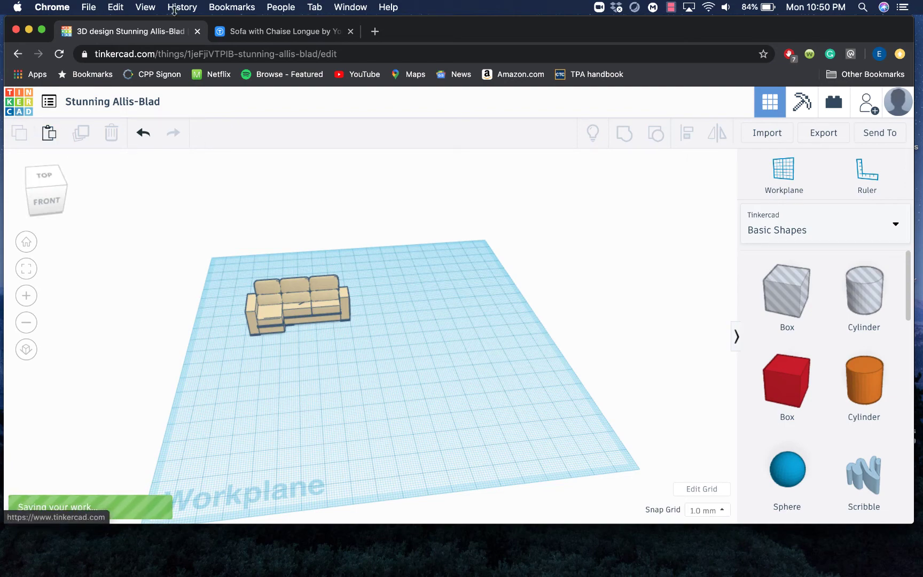
{"action": "left_click", "coordinate": [281, 31]}
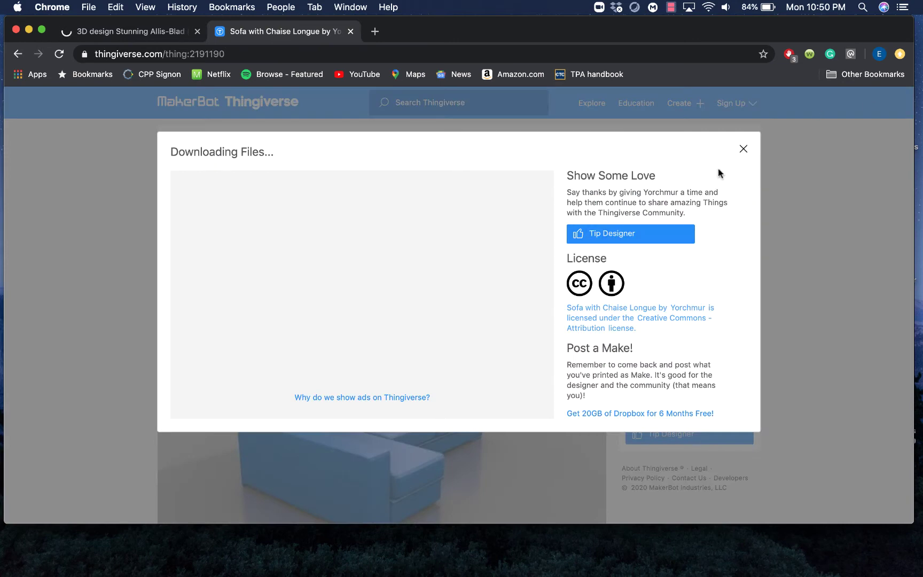
{"action": "left_click", "coordinate": [744, 149]}
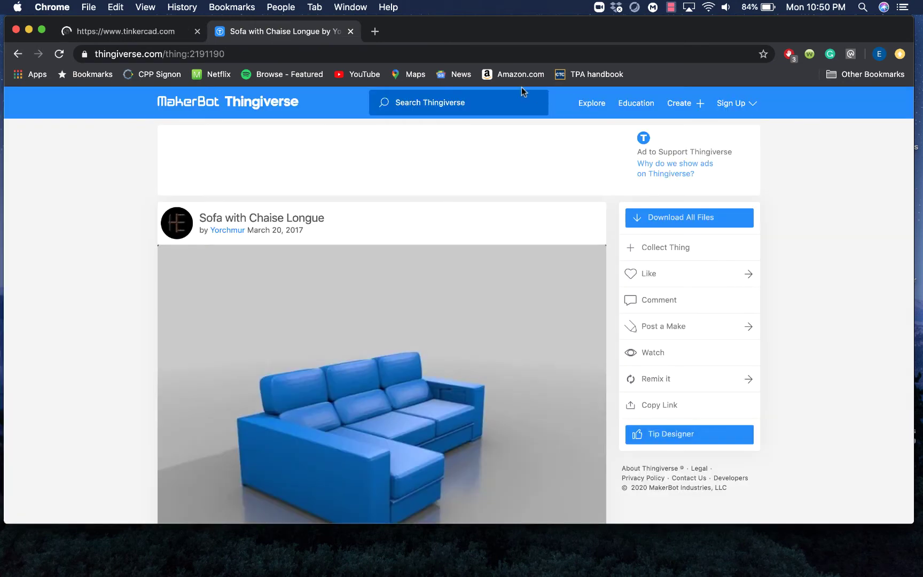
- Search Thingiverse for pikachu
{"action": "left_click", "coordinate": [470, 105]}
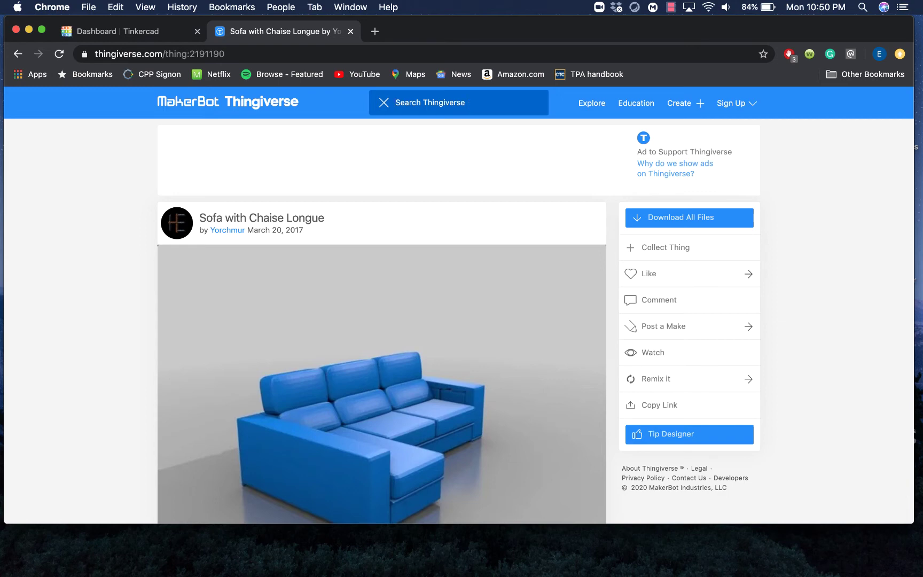
{"action": "type", "text": "pikachu"}
{"action": "key", "text": "Return"}
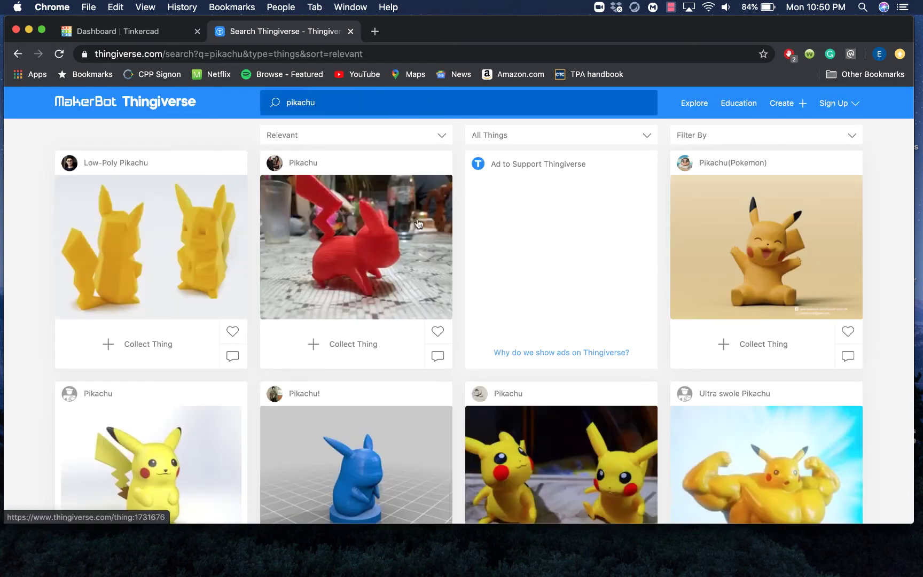
- Look through the Thingiverse search results for pikachu models, comparing the different designs
{"action": "scroll", "coordinate": [332, 309], "scroll_direction": "down", "scroll_amount": 2}
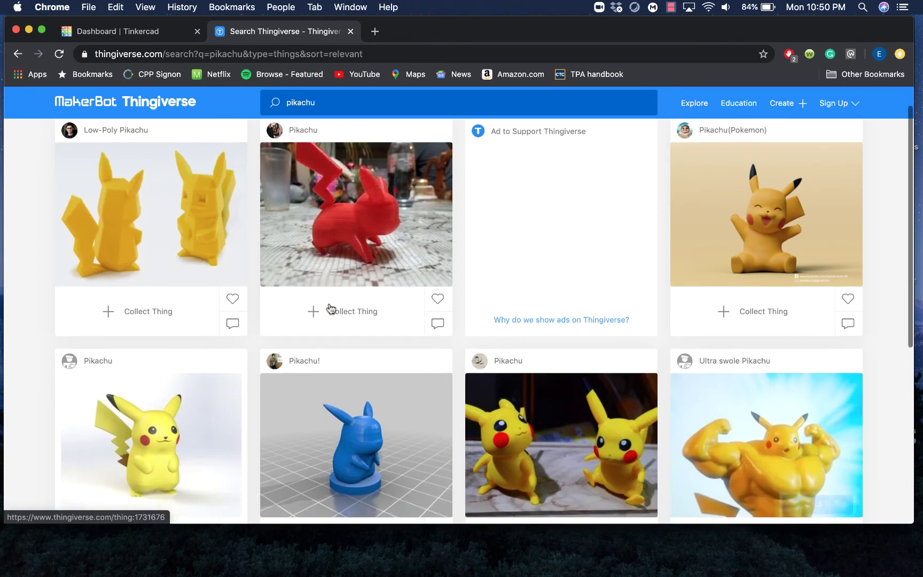
{"action": "scroll", "coordinate": [331, 309], "scroll_direction": "down", "scroll_amount": 5}
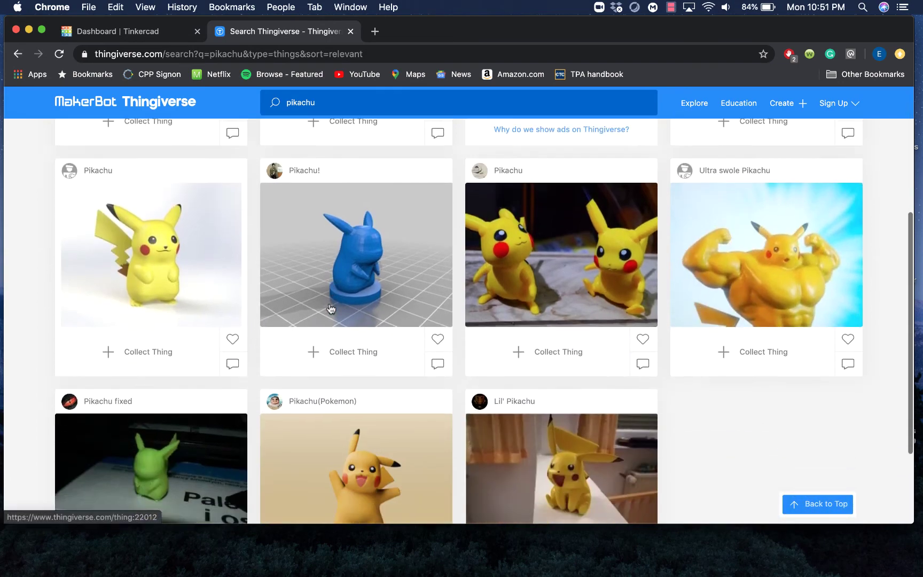
{"action": "scroll", "coordinate": [736, 408], "scroll_direction": "up", "scroll_amount": 3}
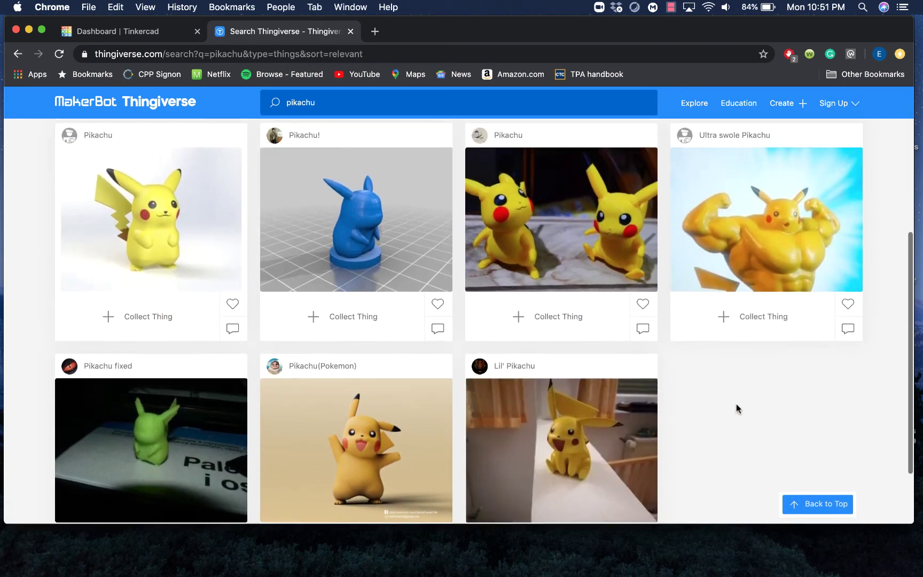
{"action": "scroll", "coordinate": [736, 404], "scroll_direction": "up", "scroll_amount": 2}
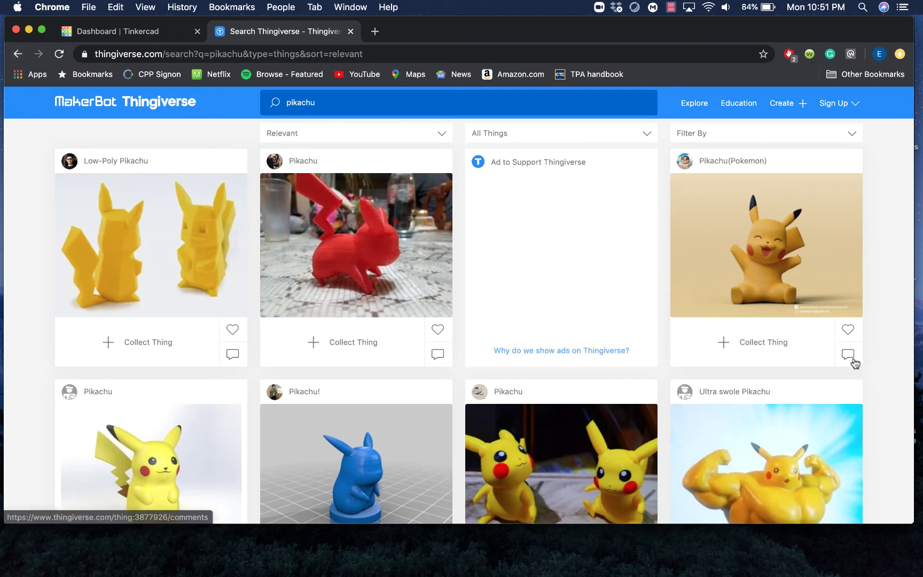
{"action": "scroll", "coordinate": [880, 407], "scroll_direction": "down", "scroll_amount": 2}
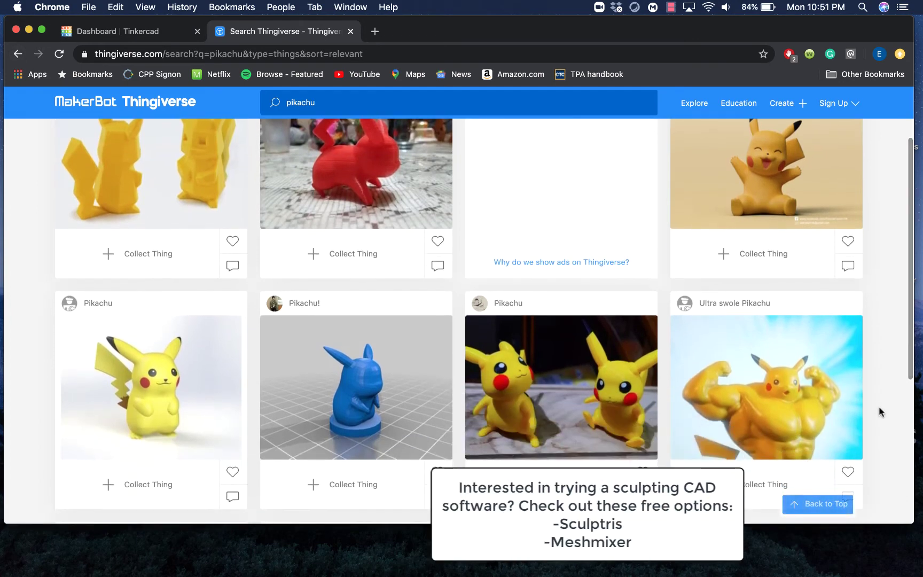
{"action": "scroll", "coordinate": [880, 409], "scroll_direction": "down", "scroll_amount": 2}
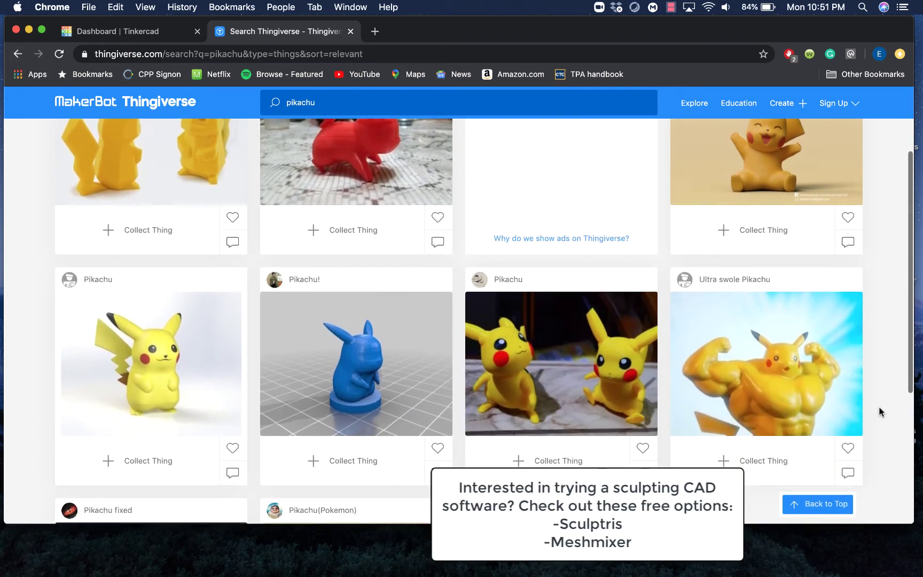
{"action": "scroll", "coordinate": [879, 409], "scroll_direction": "down", "scroll_amount": 3}
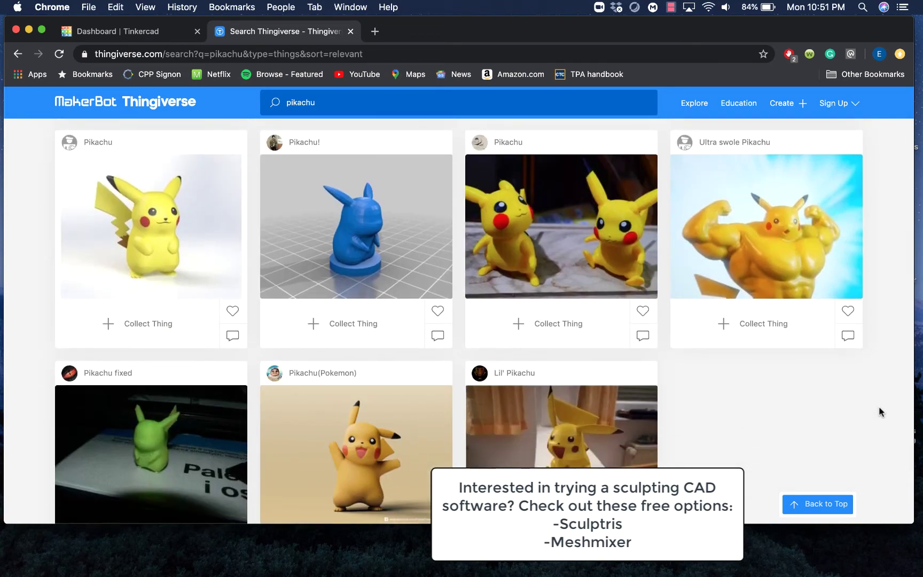
{"action": "scroll", "coordinate": [879, 409], "scroll_direction": "up", "scroll_amount": 2}
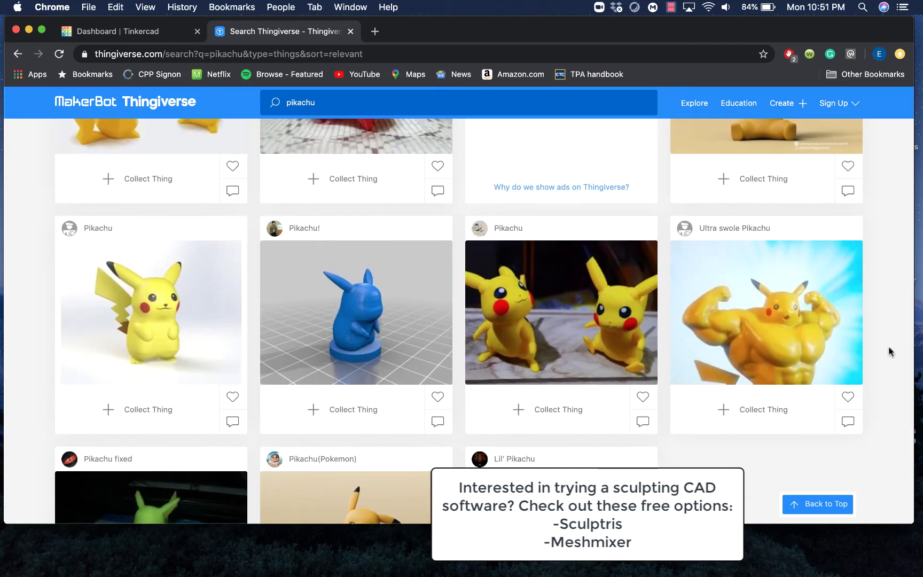
{"action": "scroll", "coordinate": [890, 351], "scroll_direction": "up", "scroll_amount": 5}
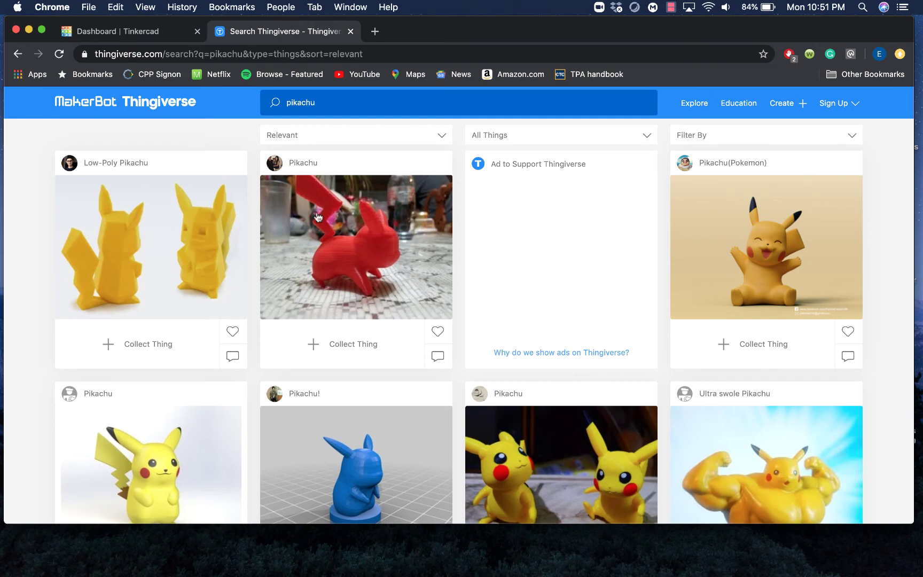
- Open the "Pikachu!" model shown in blue on a round base and download all its files
{"action": "scroll", "coordinate": [377, 305], "scroll_direction": "down", "scroll_amount": 3}
{"action": "left_click", "coordinate": [348, 427]}
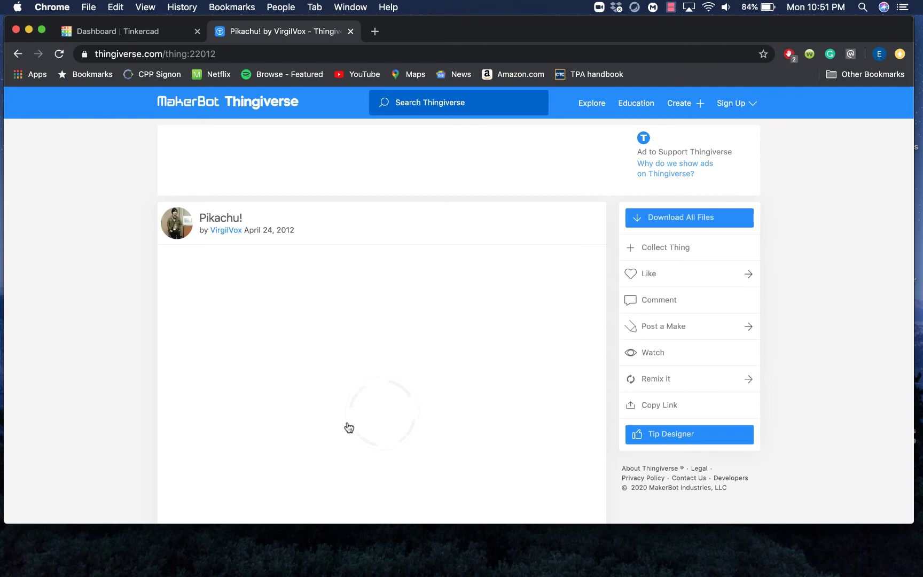
{"action": "scroll", "coordinate": [483, 249], "scroll_direction": "down", "scroll_amount": 2}
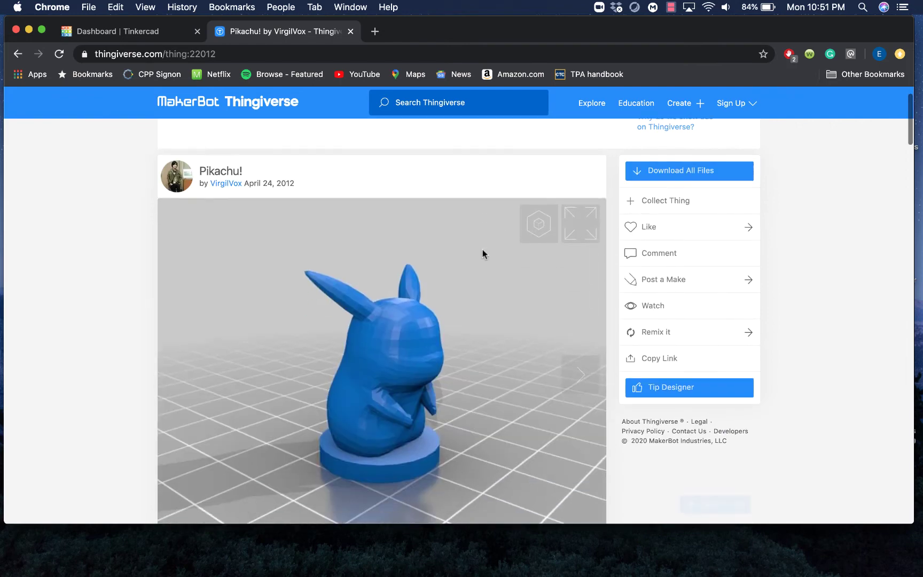
{"action": "left_click", "coordinate": [716, 172]}
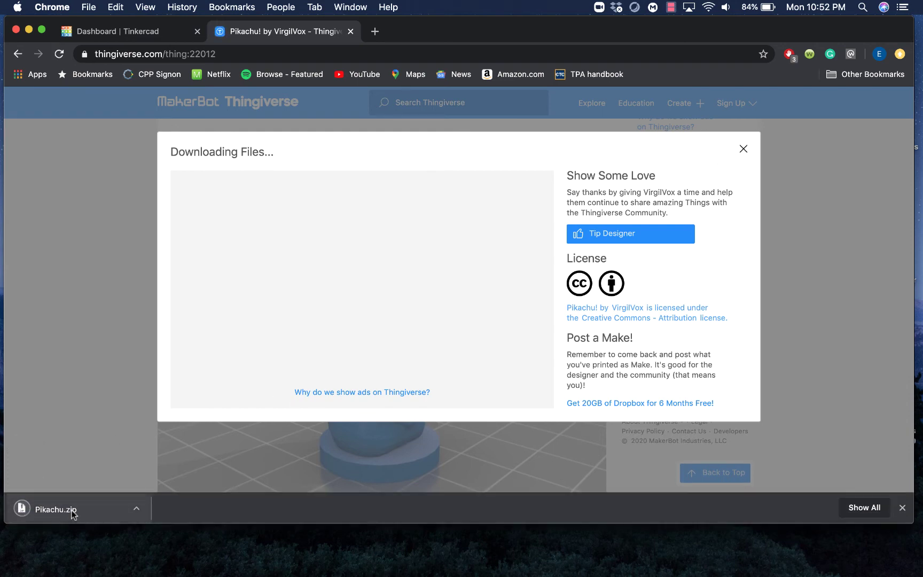
- Extract the downloaded Pikachu.zip archive and open the resulting Pikachu folder
{"action": "left_click", "coordinate": [97, 512]}
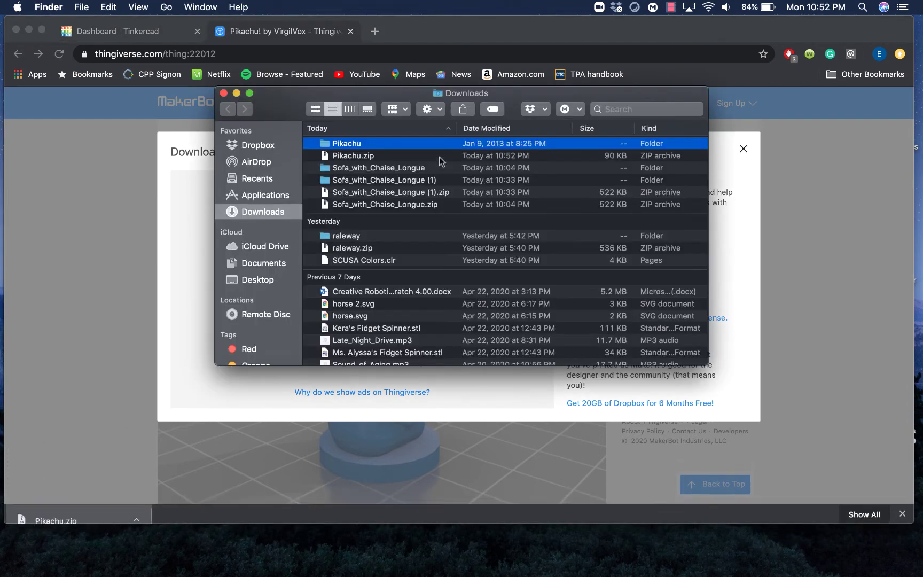
{"action": "double_click", "coordinate": [337, 155]}
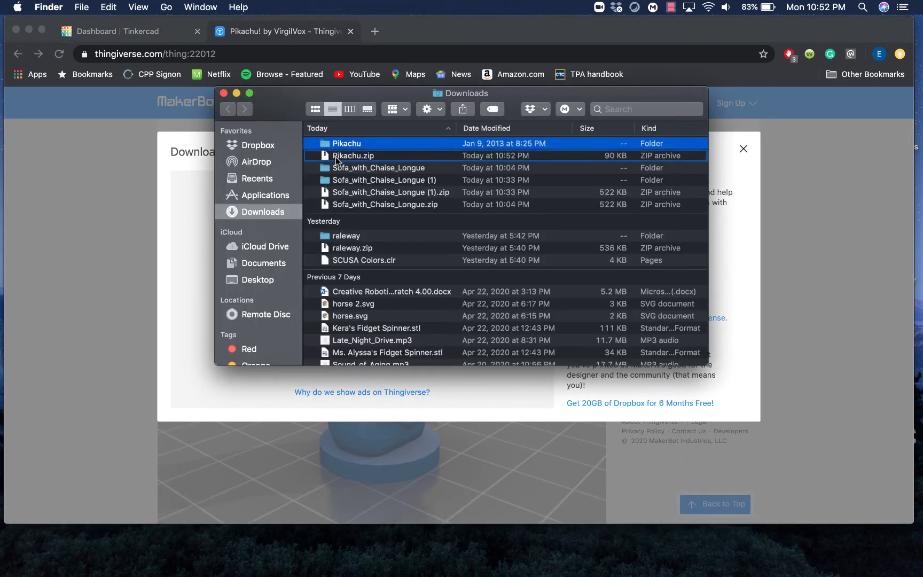
{"action": "left_click", "coordinate": [366, 167]}
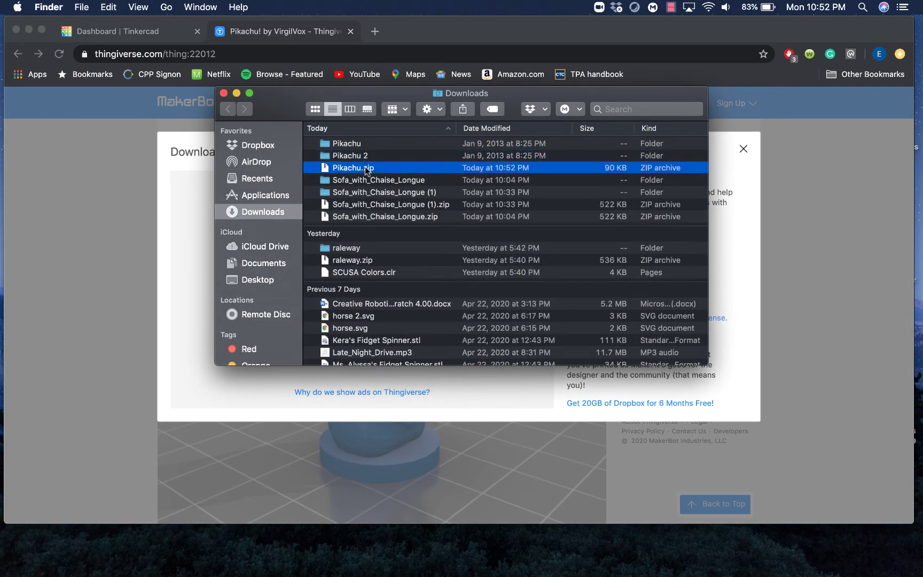
{"action": "left_click", "coordinate": [409, 148]}
{"action": "double_click", "coordinate": [409, 148]}
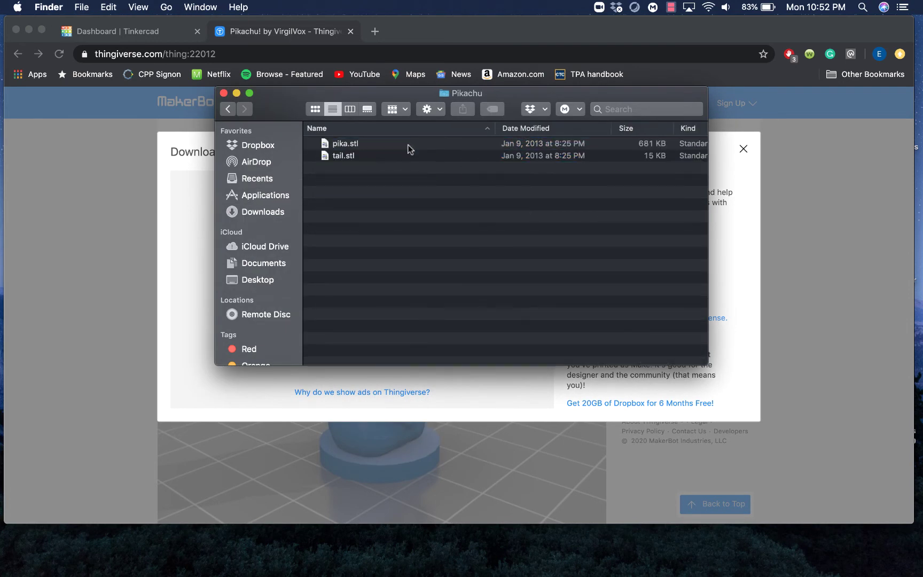
- Move pika.stl from the Pikachu folder onto the desktop and return to the browser window
{"action": "left_click", "coordinate": [374, 146]}
{"action": "key", "text": "super+a"}
{"action": "left_click_drag", "start_coordinate": [350, 143], "coordinate": [320, 161]}
{"action": "left_click_drag", "start_coordinate": [533, 98], "coordinate": [558, 60]}
{"action": "left_click_drag", "start_coordinate": [372, 106], "coordinate": [320, 242]}
{"action": "left_click", "coordinate": [249, 55]}
- Create a new Tinkercad design and import pika.stl from the desktop at scale 100
{"action": "left_click", "coordinate": [151, 30]}
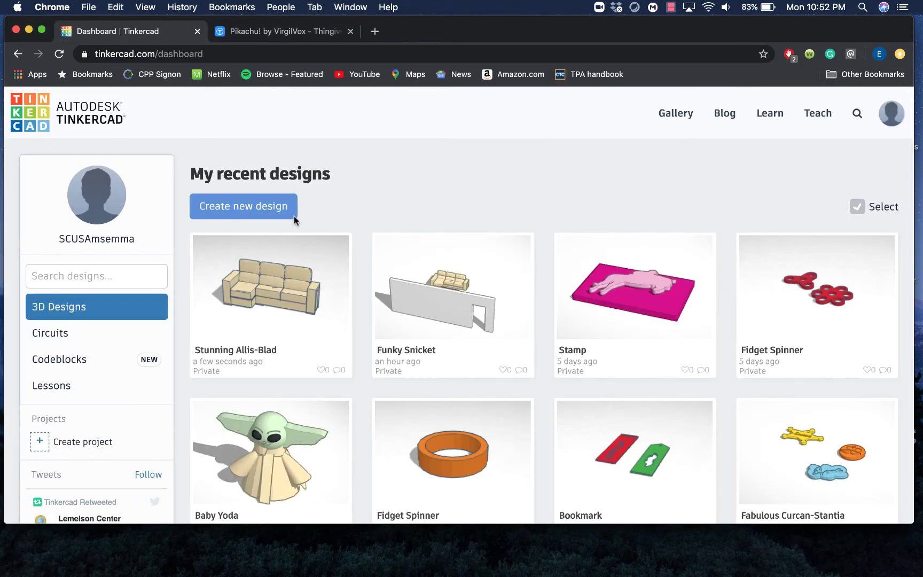
{"action": "left_click", "coordinate": [272, 206]}
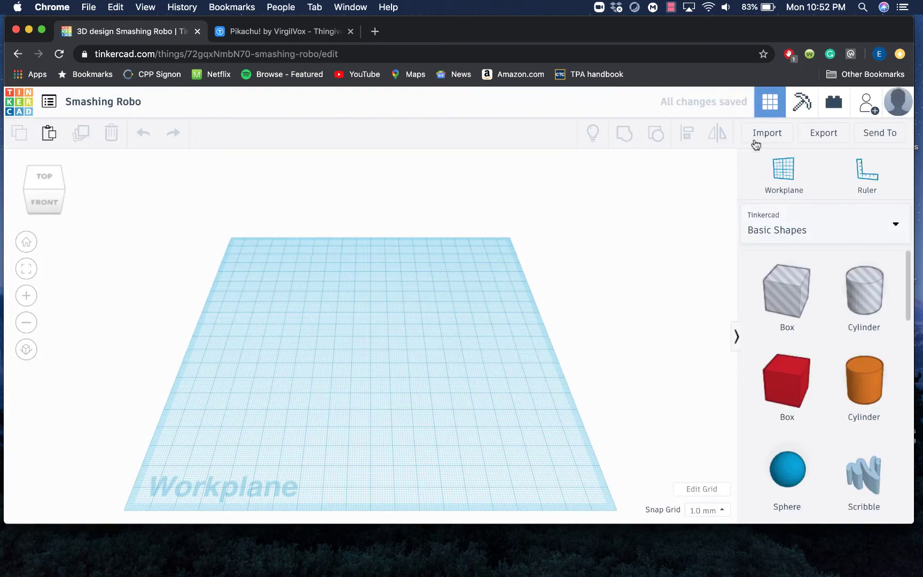
{"action": "left_click", "coordinate": [757, 140]}
{"action": "left_click", "coordinate": [473, 304]}
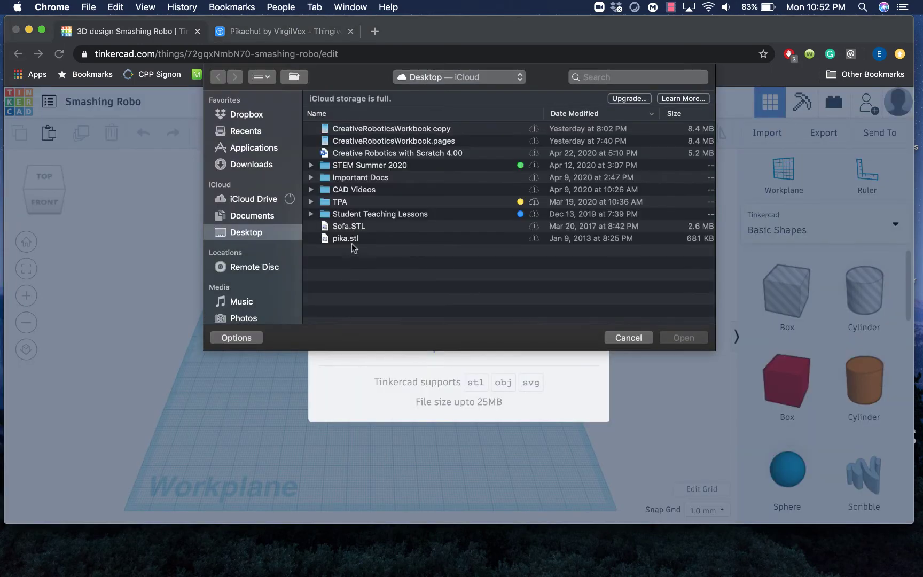
{"action": "left_click", "coordinate": [356, 241]}
{"action": "left_click", "coordinate": [684, 337]}
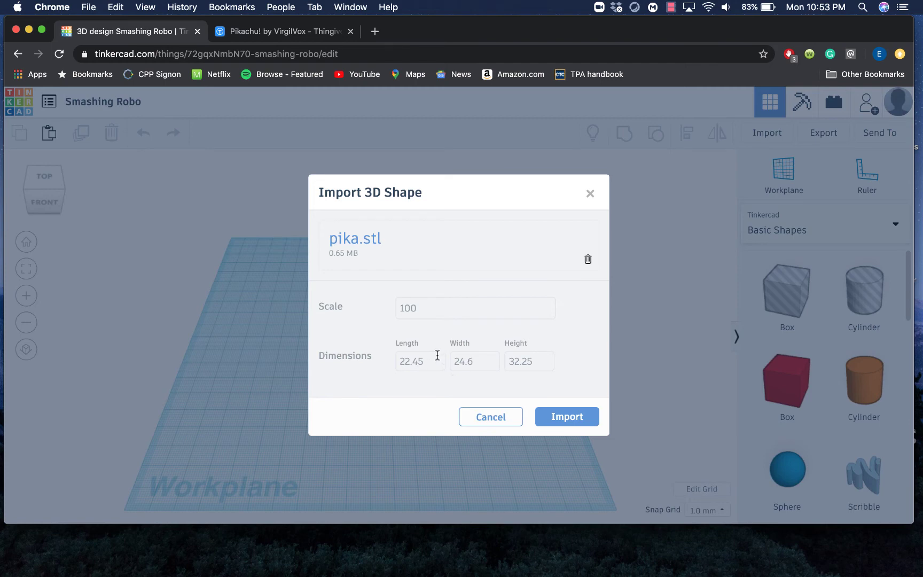
{"action": "left_click", "coordinate": [562, 422]}
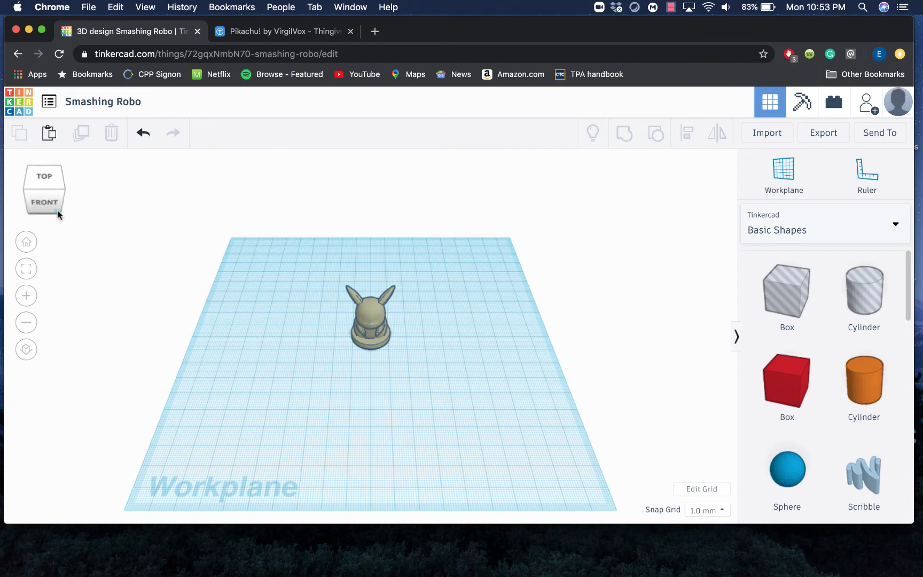
- Import tail.stl from the Pikachu 2 folder in Downloads at scale 100
{"action": "mouse_move", "coordinate": [57, 210]}
{"action": "left_mouse_down"}
{"action": "mouse_move", "coordinate": [52, 202]}
{"action": "mouse_move", "coordinate": [88, 209]}
{"action": "mouse_move", "coordinate": [62, 221]}
{"action": "mouse_move", "coordinate": [56, 204]}
{"action": "mouse_move", "coordinate": [50, 210]}
{"action": "left_mouse_up"}
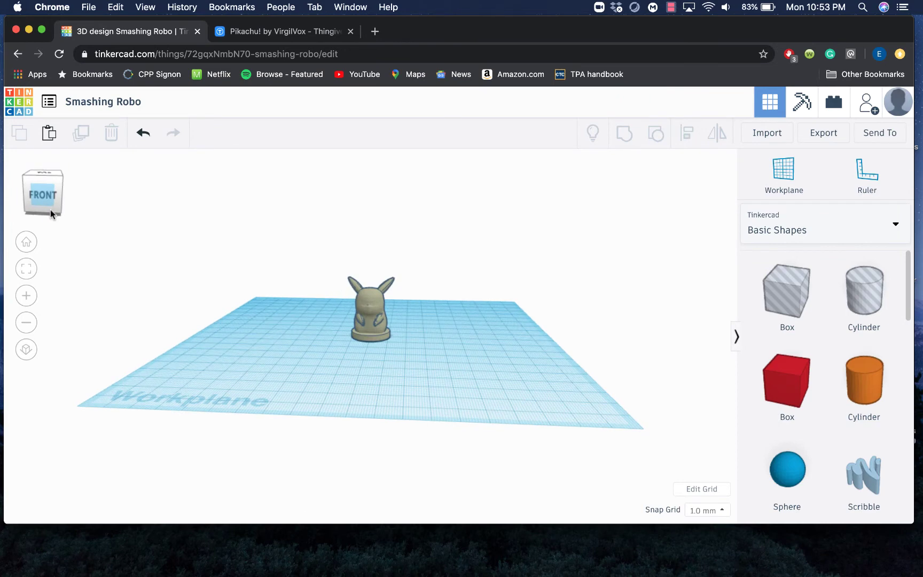
{"action": "left_click", "coordinate": [764, 133]}
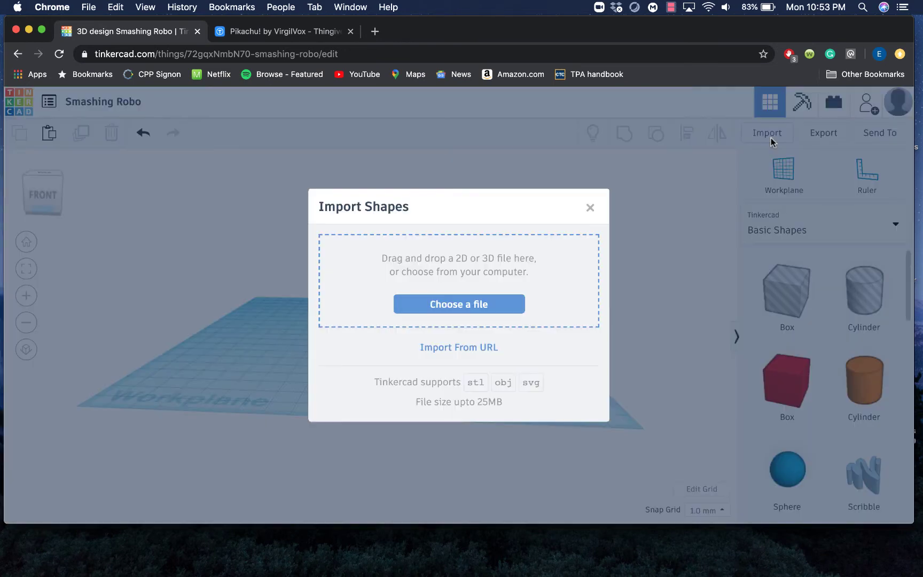
{"action": "left_click", "coordinate": [475, 306]}
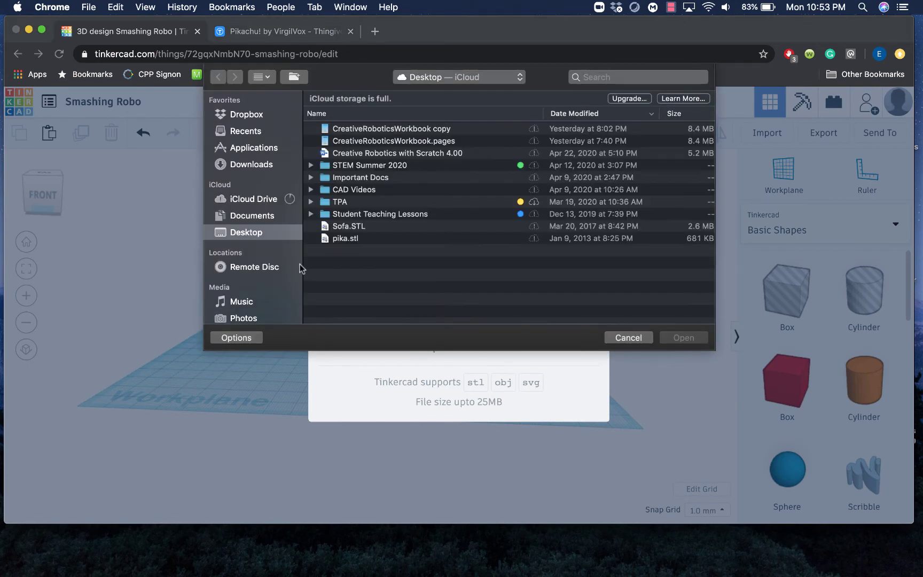
{"action": "left_click", "coordinate": [260, 163]}
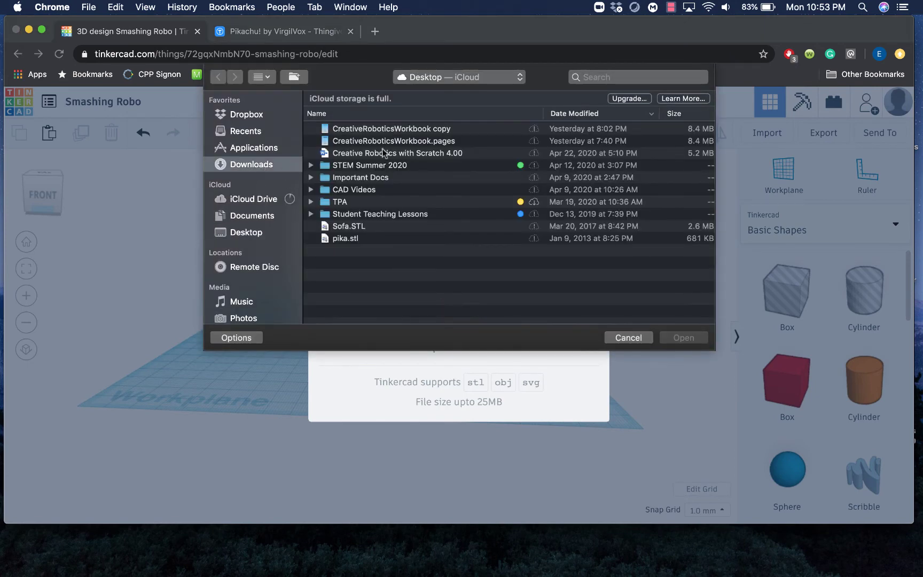
{"action": "double_click", "coordinate": [372, 114]}
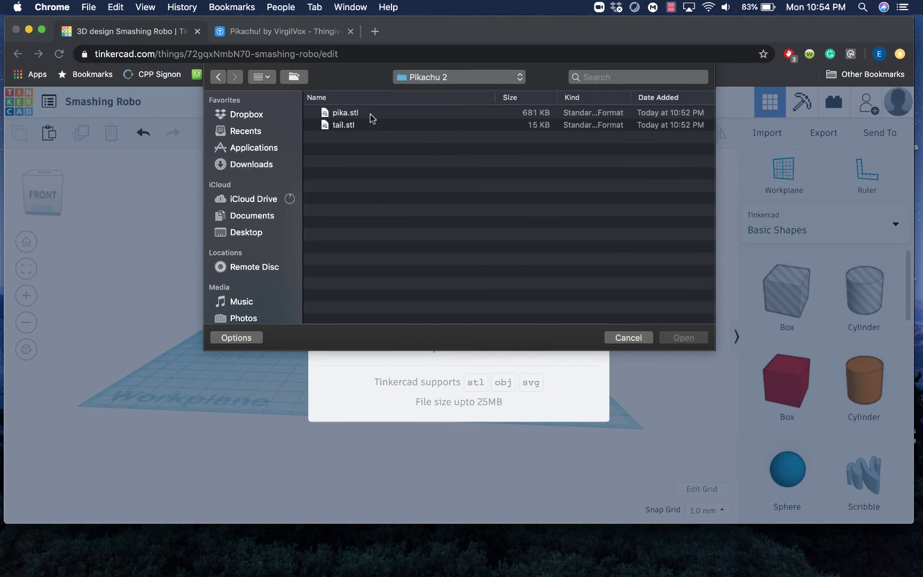
{"action": "left_click", "coordinate": [359, 123]}
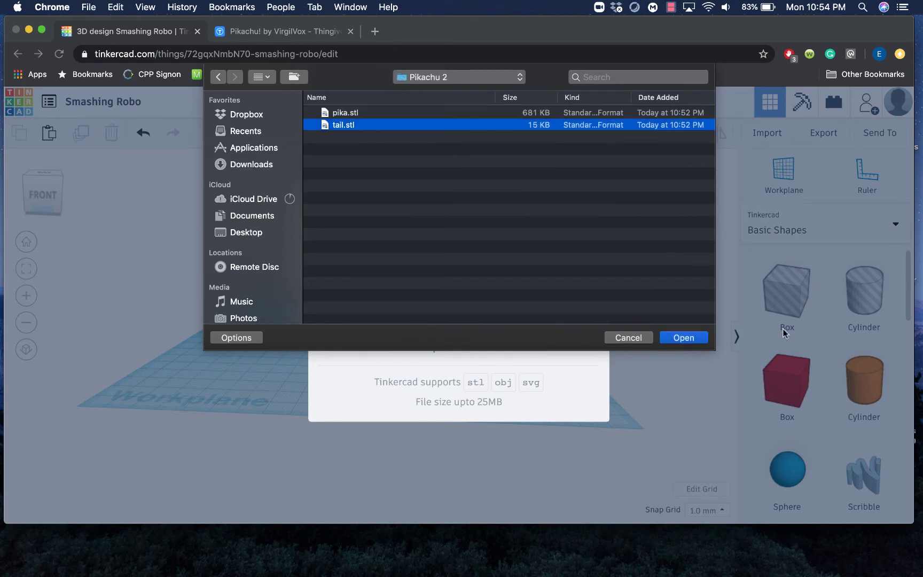
{"action": "left_click", "coordinate": [701, 335]}
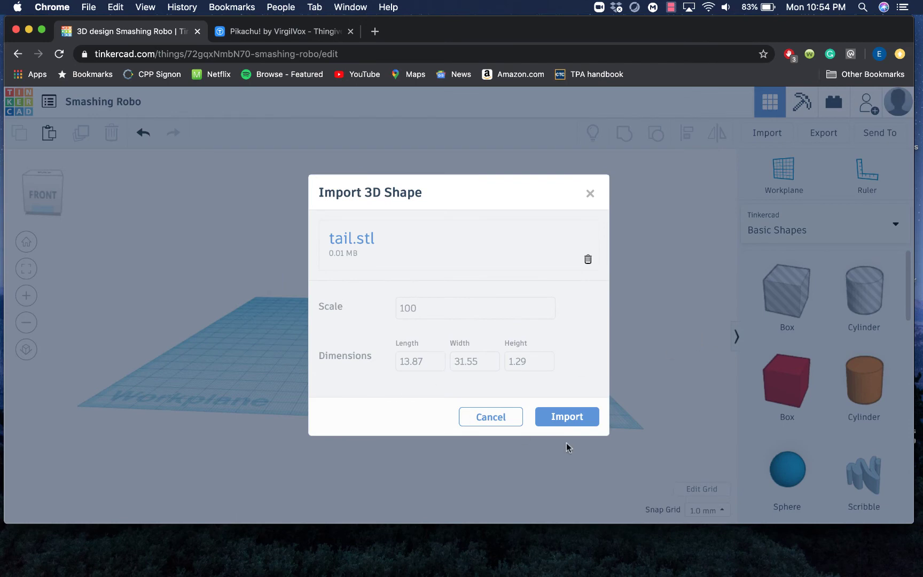
{"action": "left_click", "coordinate": [568, 420]}
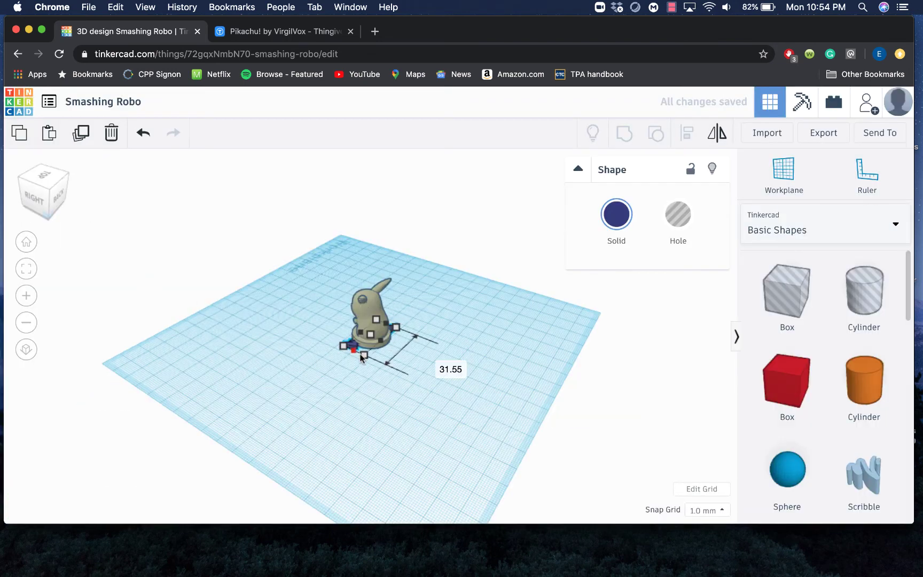
- Undo the accidental resize of the tail and move it clear of Pikachu's base, behind the figure
{"action": "left_click_drag", "start_coordinate": [354, 352], "coordinate": [366, 360]}
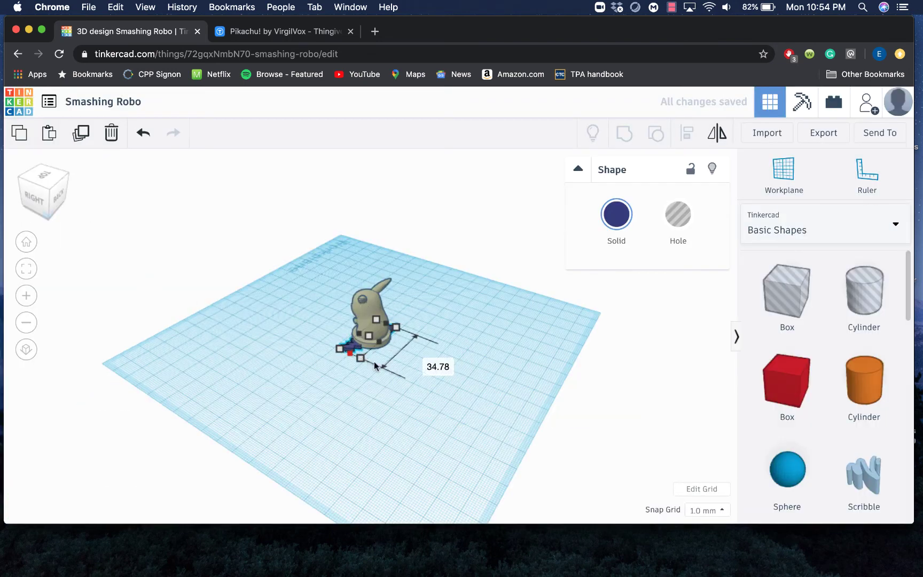
{"action": "key", "text": "super+z"}
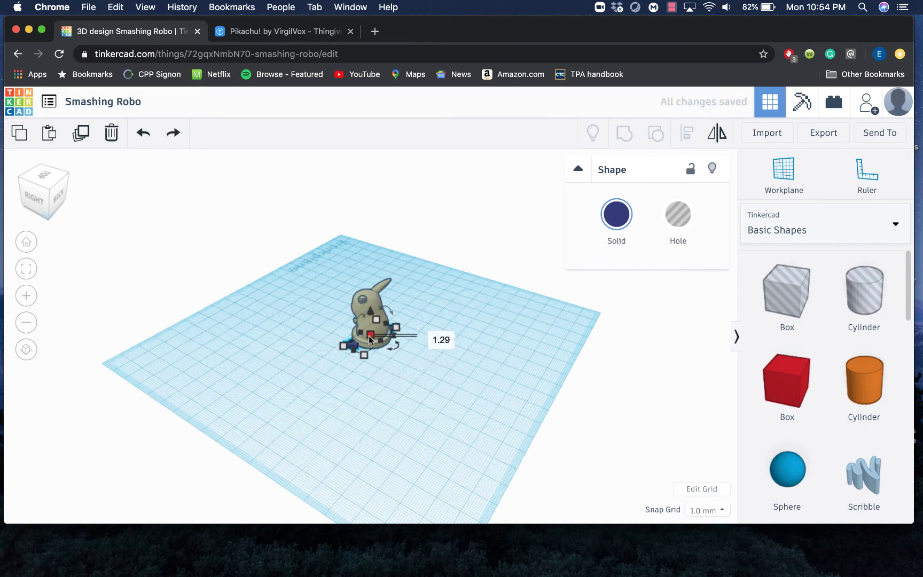
{"action": "left_click_drag", "start_coordinate": [351, 347], "coordinate": [405, 380]}
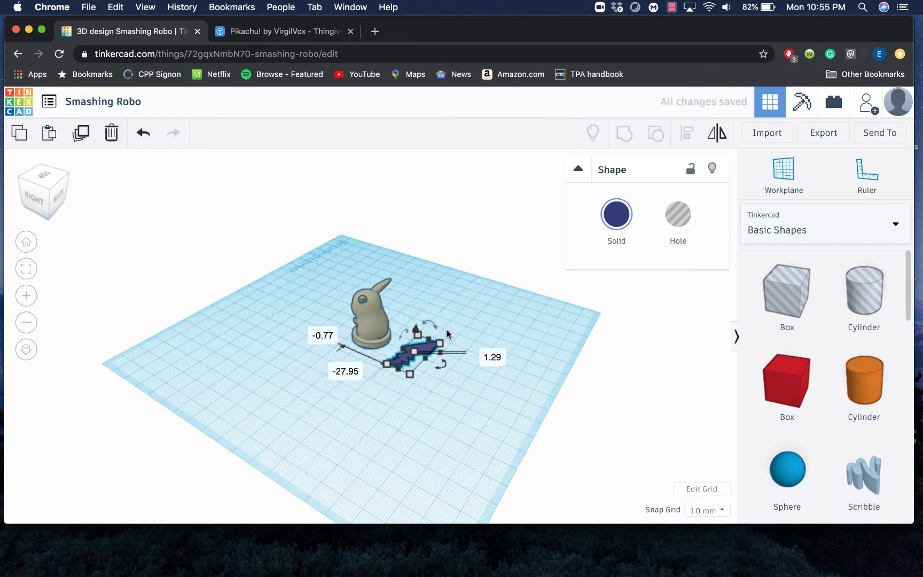
- Rotate the tail 90° onto its edge and turn it upright behind Pikachu
{"action": "left_click", "coordinate": [46, 193]}
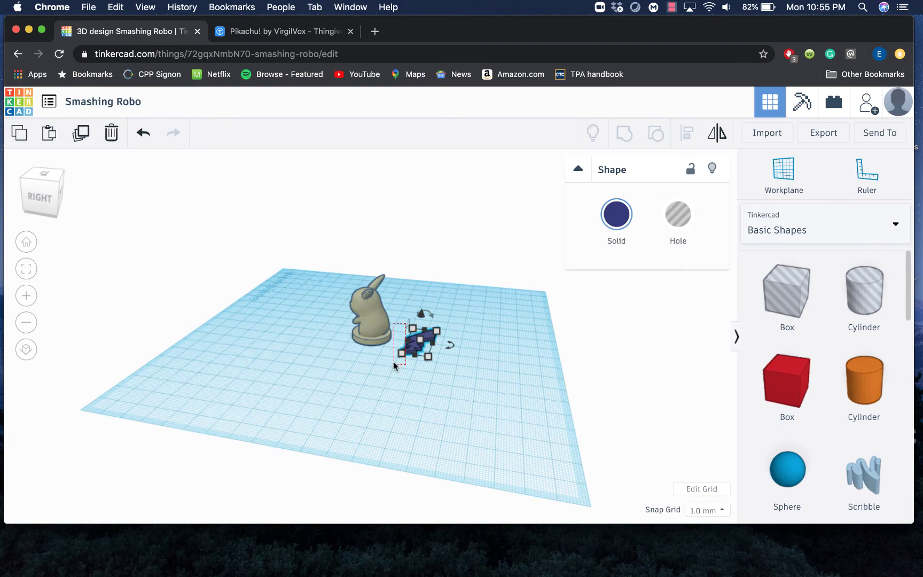
{"action": "scroll", "coordinate": [404, 358], "scroll_direction": "up", "scroll_amount": 5}
{"action": "left_click_drag", "start_coordinate": [51, 205], "coordinate": [19, 204]}
{"action": "left_click_drag", "start_coordinate": [392, 348], "coordinate": [320, 378]}
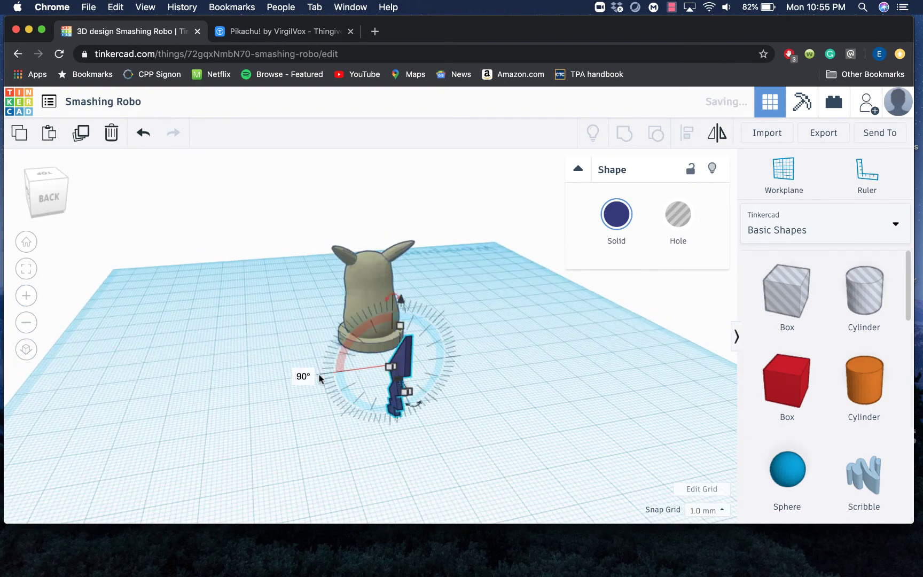
{"action": "left_click", "coordinate": [314, 377]}
{"action": "left_click_drag", "start_coordinate": [34, 211], "coordinate": [65, 210]}
{"action": "left_click_drag", "start_coordinate": [462, 327], "coordinate": [425, 290]}
- Move the upright tail up to Pikachu's back and raise it above the workplane
{"action": "left_click_drag", "start_coordinate": [56, 200], "coordinate": [24, 205]}
{"action": "left_click_drag", "start_coordinate": [480, 324], "coordinate": [397, 347]}
{"action": "left_click_drag", "start_coordinate": [393, 283], "coordinate": [396, 203]}
{"action": "left_click_drag", "start_coordinate": [27, 190], "coordinate": [56, 181]}
{"action": "left_click", "coordinate": [54, 176]}
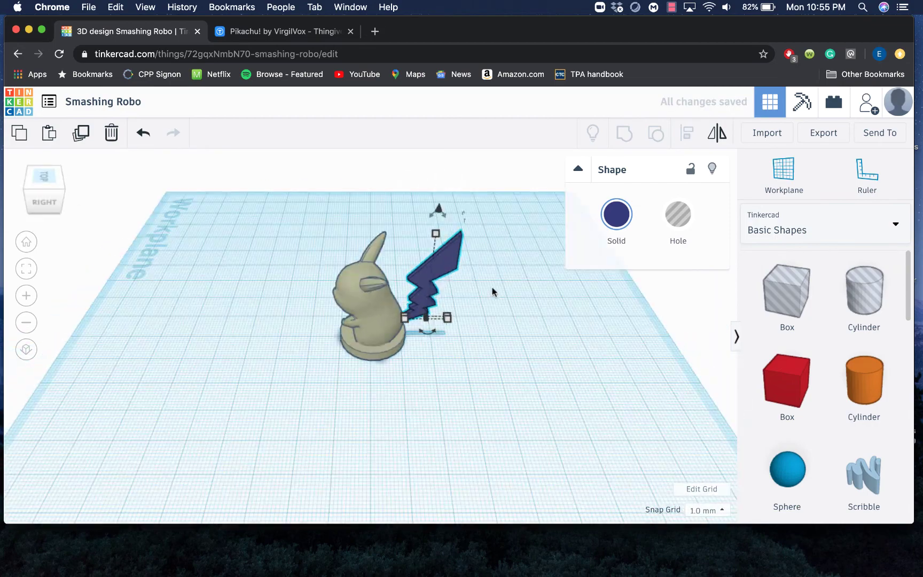
- Fine-tune the tail's height and position so its lower end meets Pikachu's back
{"action": "left_click_drag", "start_coordinate": [430, 282], "coordinate": [424, 297]}
{"action": "left_click_drag", "start_coordinate": [433, 223], "coordinate": [433, 212]}
{"action": "left_click_drag", "start_coordinate": [422, 303], "coordinate": [418, 298]}
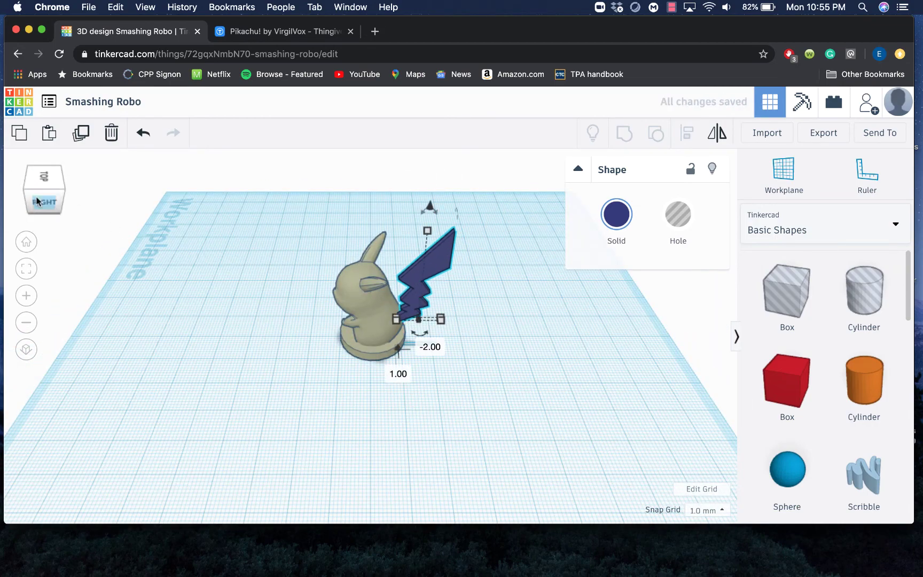
{"action": "left_click_drag", "start_coordinate": [38, 201], "coordinate": [6, 179]}
{"action": "left_click_drag", "start_coordinate": [322, 278], "coordinate": [321, 281]}
{"action": "left_click_drag", "start_coordinate": [313, 175], "coordinate": [313, 182]}
{"action": "left_click", "coordinate": [235, 224]}
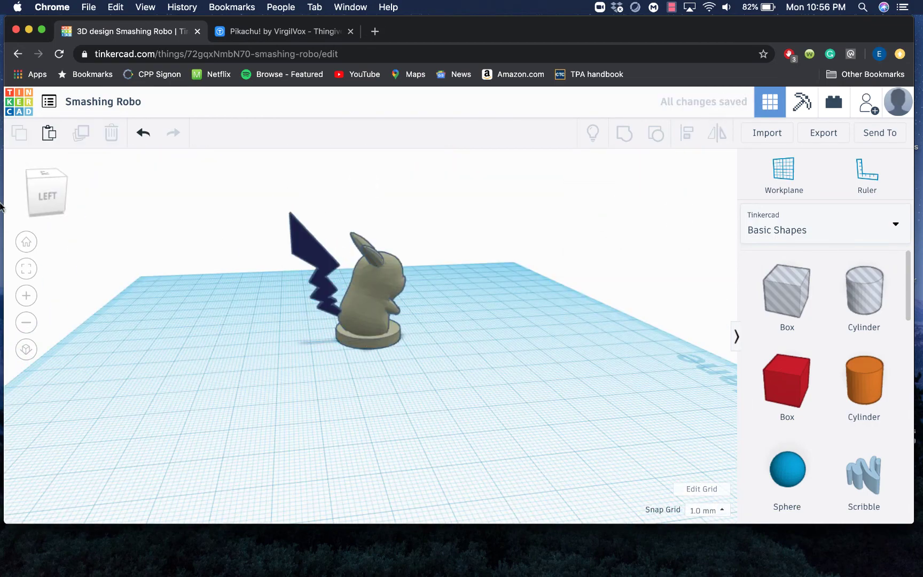
- Align the tail and the Pikachu body so the tail is centred across the figure's back
{"action": "left_click_drag", "start_coordinate": [30, 200], "coordinate": [55, 205]}
{"action": "left_click_drag", "start_coordinate": [283, 226], "coordinate": [427, 369]}
{"action": "left_click", "coordinate": [687, 133]}
{"action": "left_click", "coordinate": [362, 384]}
{"action": "left_click_drag", "start_coordinate": [49, 191], "coordinate": [22, 183]}
{"action": "left_click", "coordinate": [491, 447]}
- Push the tail slightly into Pikachu's back and group the tail and body into one shape
{"action": "left_click_drag", "start_coordinate": [323, 300], "coordinate": [333, 300]}
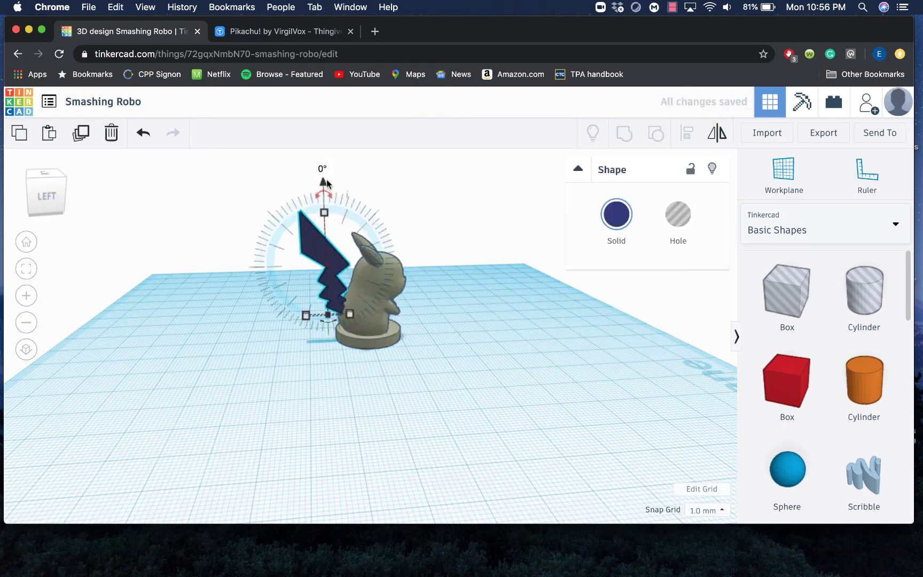
{"action": "left_click_drag", "start_coordinate": [252, 176], "coordinate": [448, 388]}
{"action": "left_click", "coordinate": [631, 136]}
{"action": "left_click", "coordinate": [104, 258]}
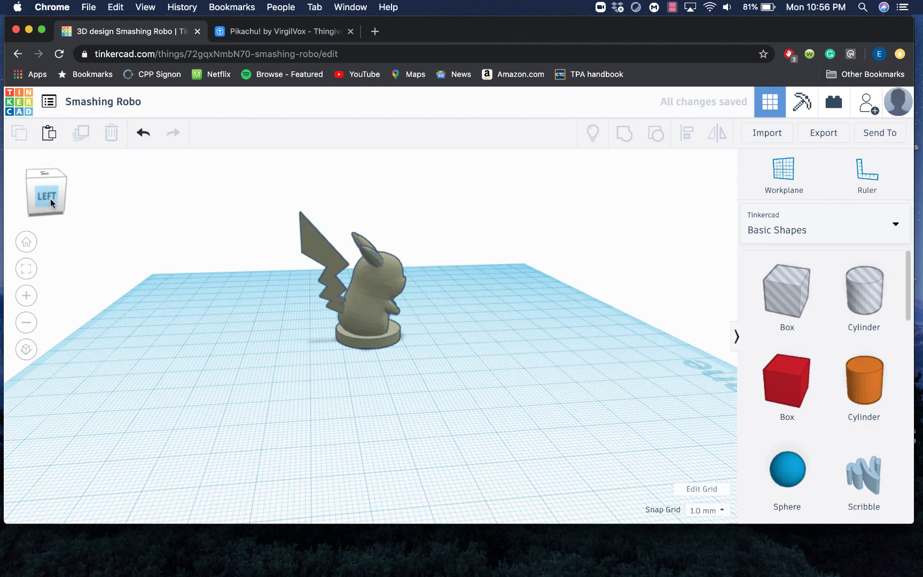
- Recolour the grouped Pikachu with the bright yellow preset
{"action": "left_click_drag", "start_coordinate": [50, 200], "coordinate": [22, 196]}
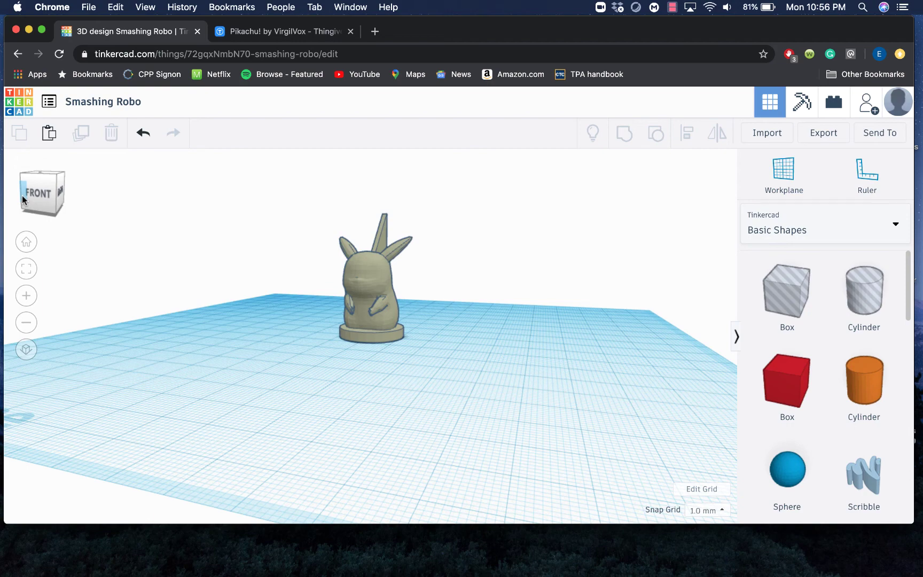
{"action": "left_click_drag", "start_coordinate": [47, 202], "coordinate": [32, 203]}
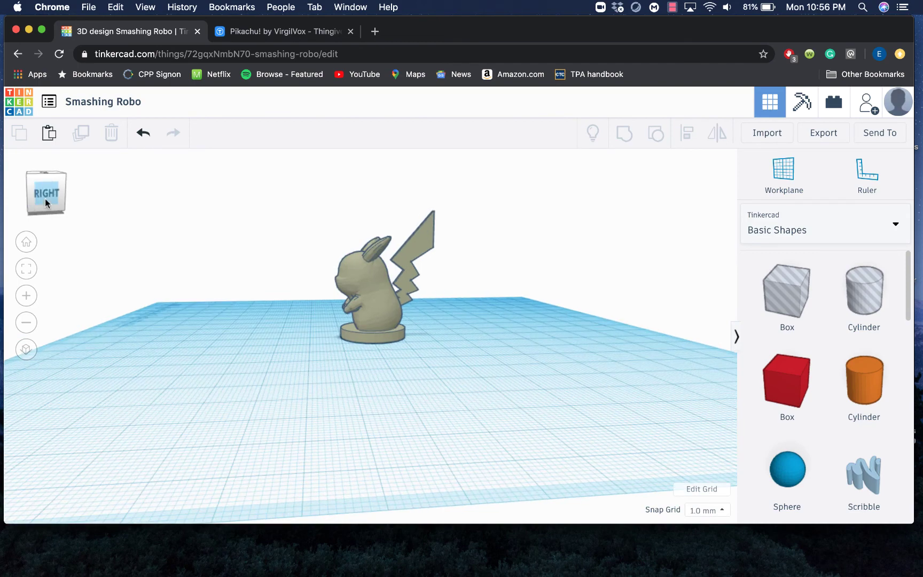
{"action": "left_click_drag", "start_coordinate": [53, 195], "coordinate": [3, 196]}
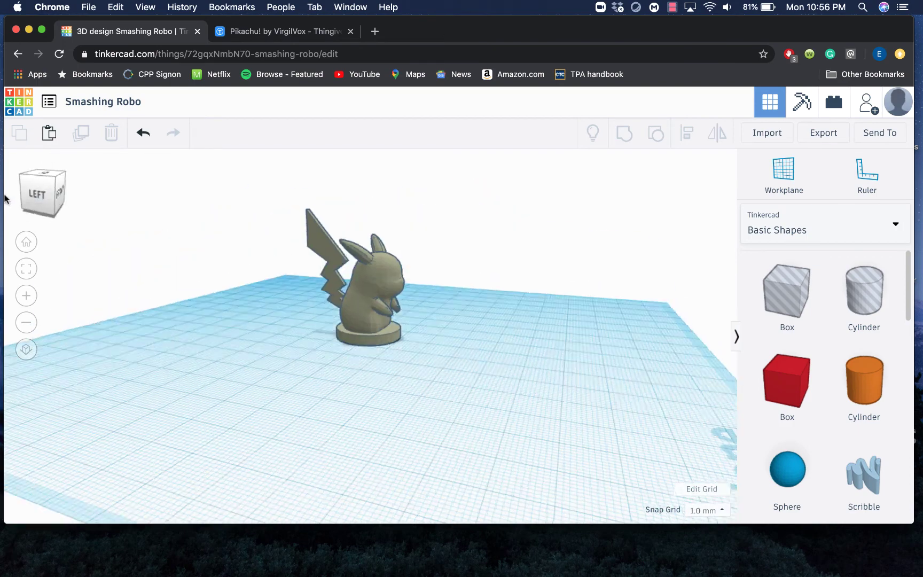
{"action": "left_click", "coordinate": [396, 288]}
{"action": "left_click", "coordinate": [617, 214]}
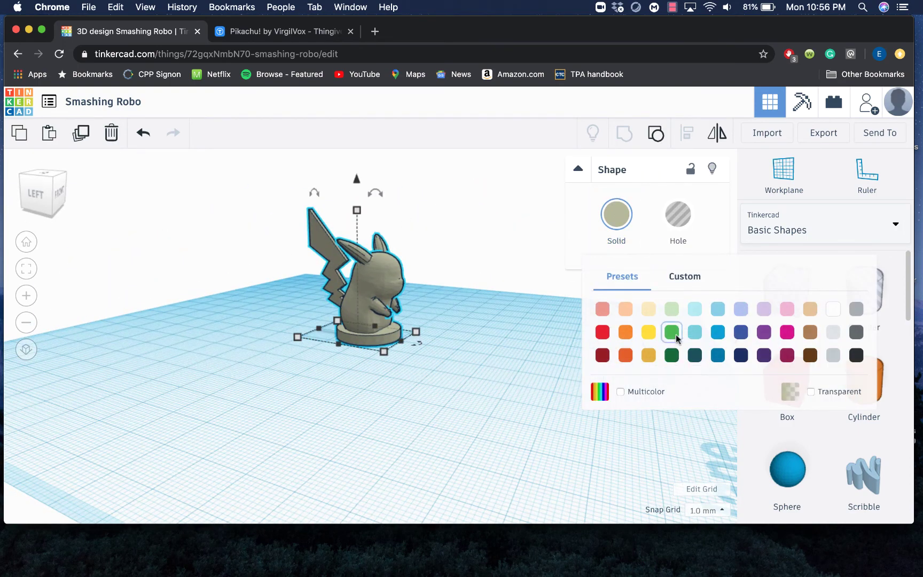
{"action": "left_click", "coordinate": [649, 331]}
{"action": "left_click", "coordinate": [406, 373]}
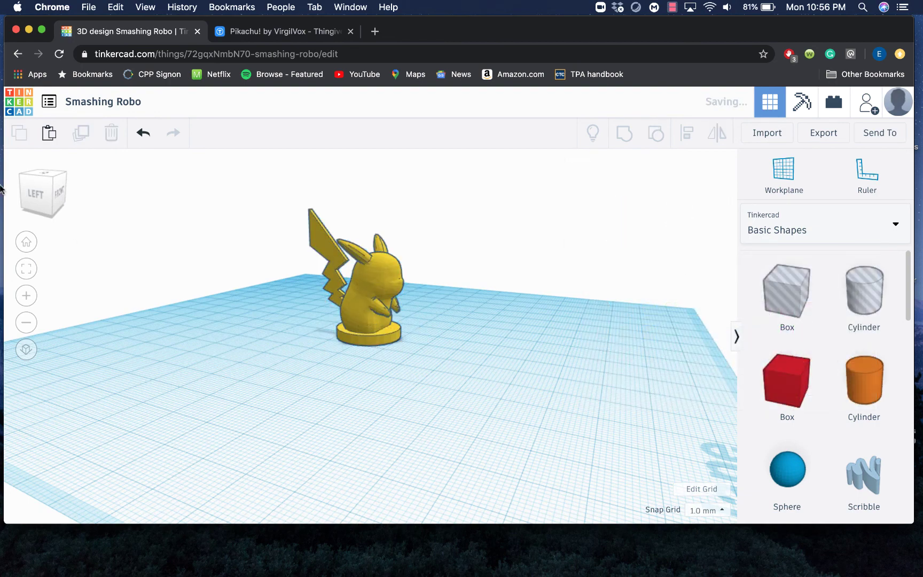
- Show the Pikachu design as Minecraft-style blocks at the 2x design size
{"action": "left_click", "coordinate": [26, 296]}
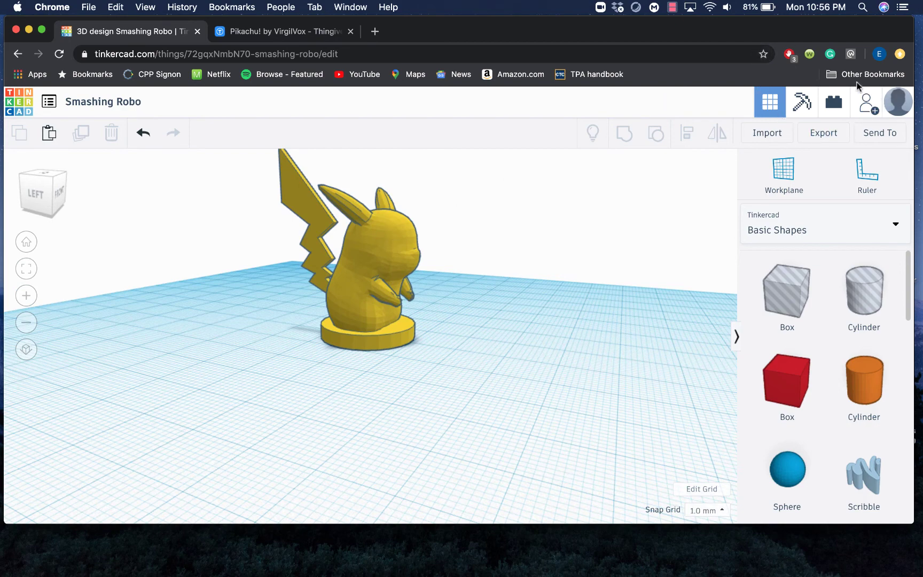
{"action": "left_click", "coordinate": [803, 103]}
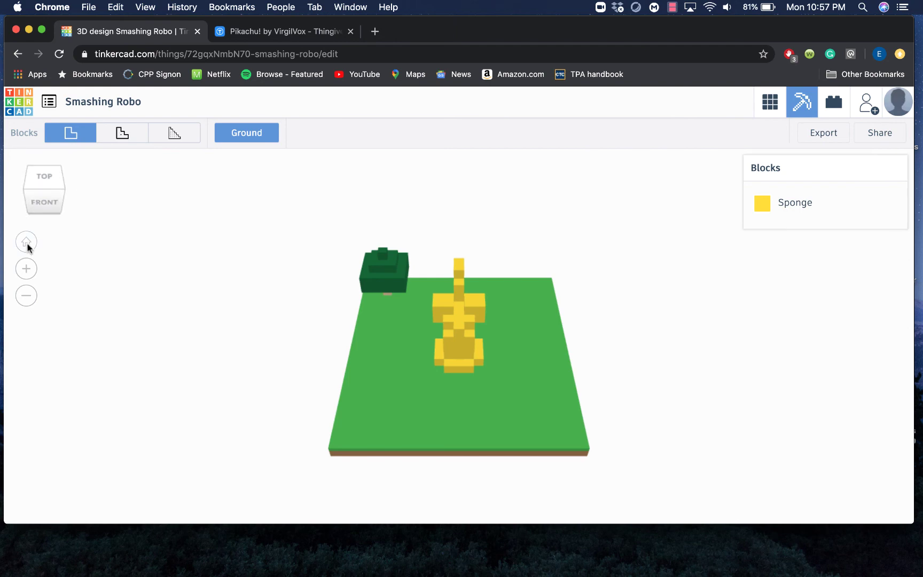
{"action": "left_click", "coordinate": [117, 135]}
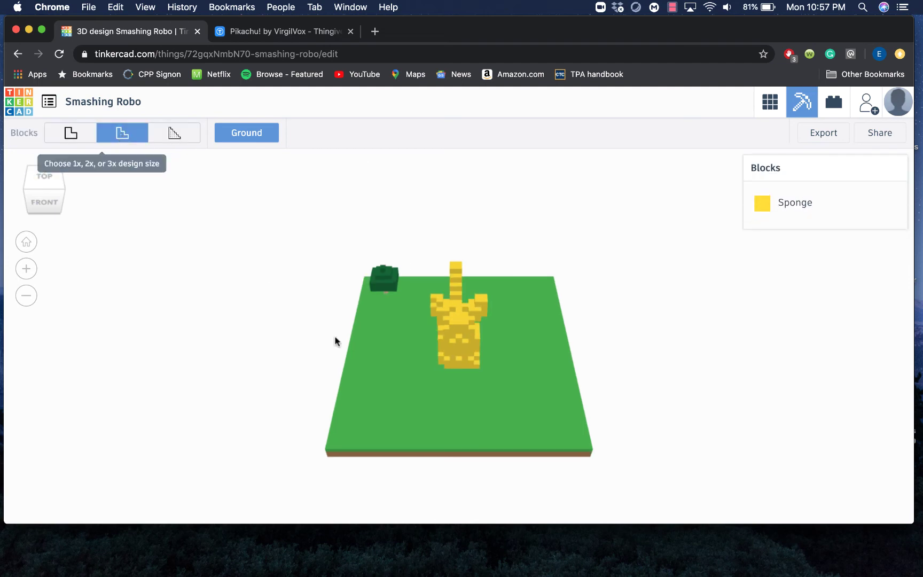
- Show the Pikachu blocks at the 3x design size and inspect the model up close from its front and left side
{"action": "left_click", "coordinate": [165, 134]}
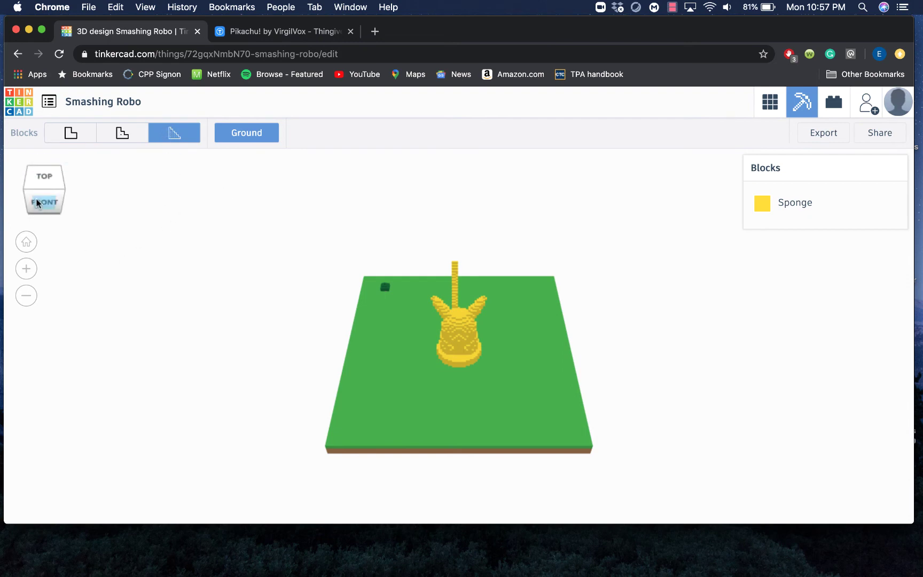
{"action": "mouse_move", "coordinate": [37, 202]}
{"action": "left_mouse_down"}
{"action": "mouse_move", "coordinate": [65, 195]}
{"action": "mouse_move", "coordinate": [11, 200]}
{"action": "mouse_move", "coordinate": [37, 187]}
{"action": "mouse_move", "coordinate": [40, 197]}
{"action": "left_mouse_up"}
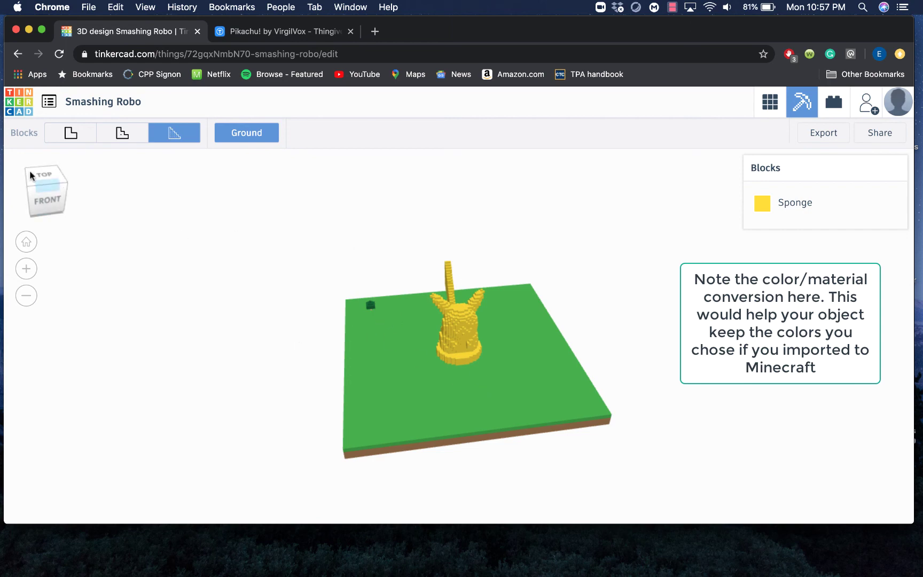
{"action": "left_click", "coordinate": [42, 188]}
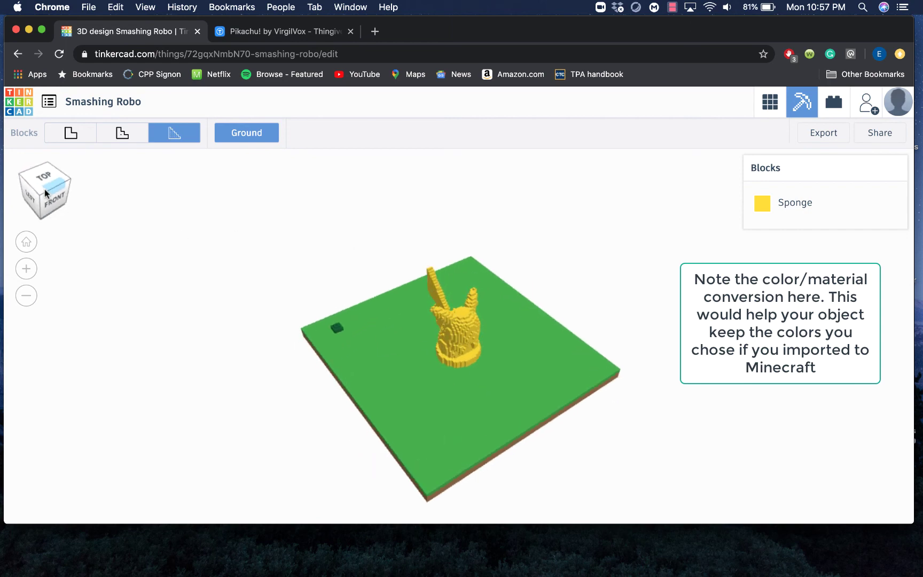
{"action": "mouse_move", "coordinate": [39, 190]}
{"action": "left_mouse_down"}
{"action": "mouse_move", "coordinate": [65, 186]}
{"action": "mouse_move", "coordinate": [28, 193]}
{"action": "left_mouse_up"}
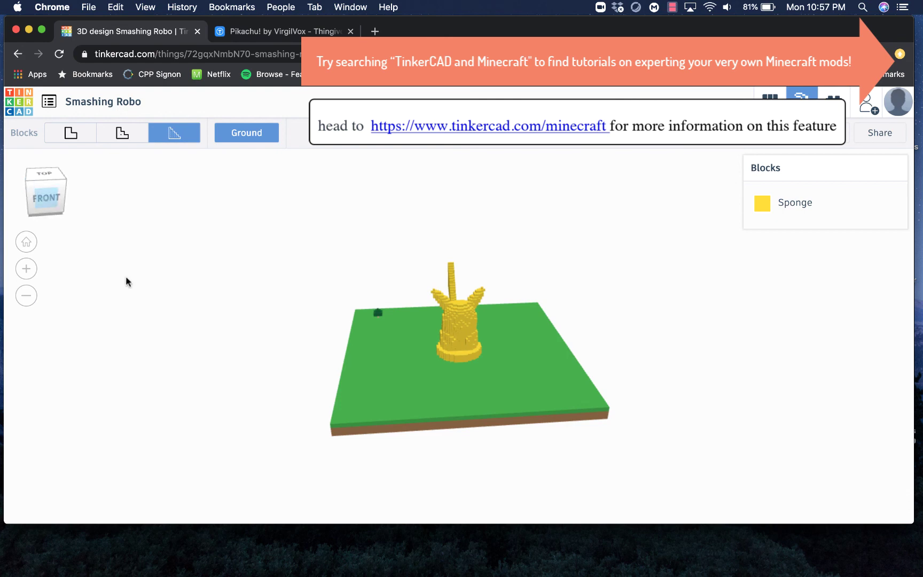
{"action": "left_click", "coordinate": [25, 273]}
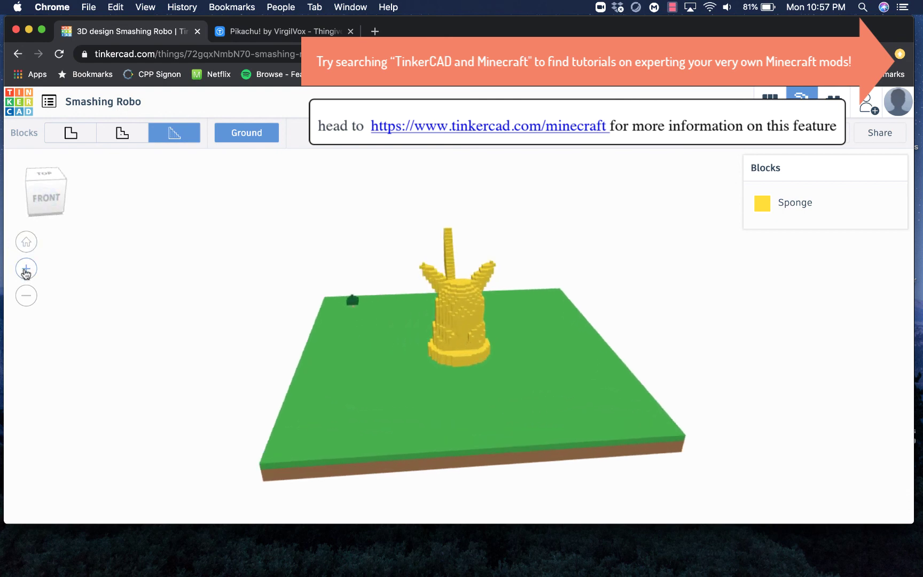
{"action": "left_click", "coordinate": [35, 201]}
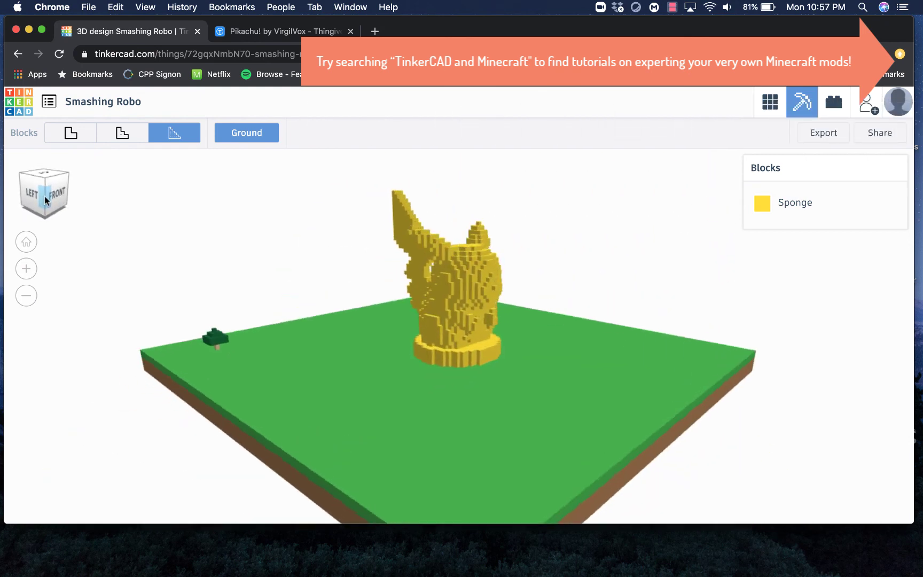
{"action": "left_click", "coordinate": [32, 198]}
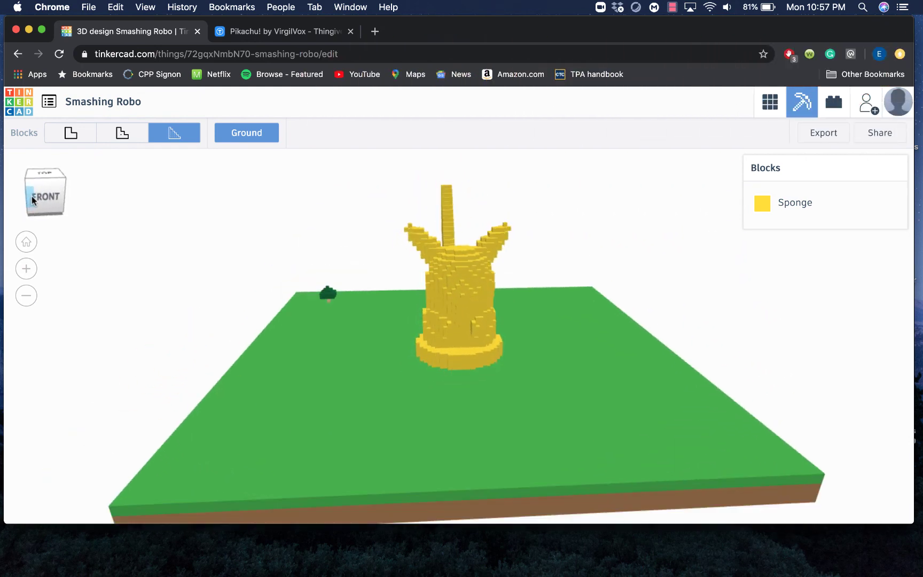
- Show the Pikachu design as toy bricks at the finest of the three detail levels and look it over
{"action": "left_click", "coordinate": [842, 109]}
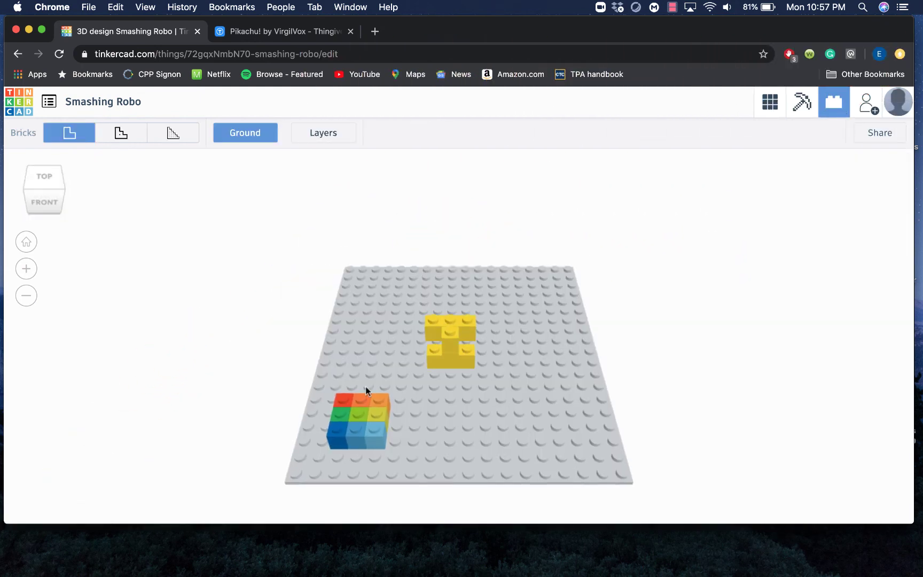
{"action": "left_click", "coordinate": [168, 136]}
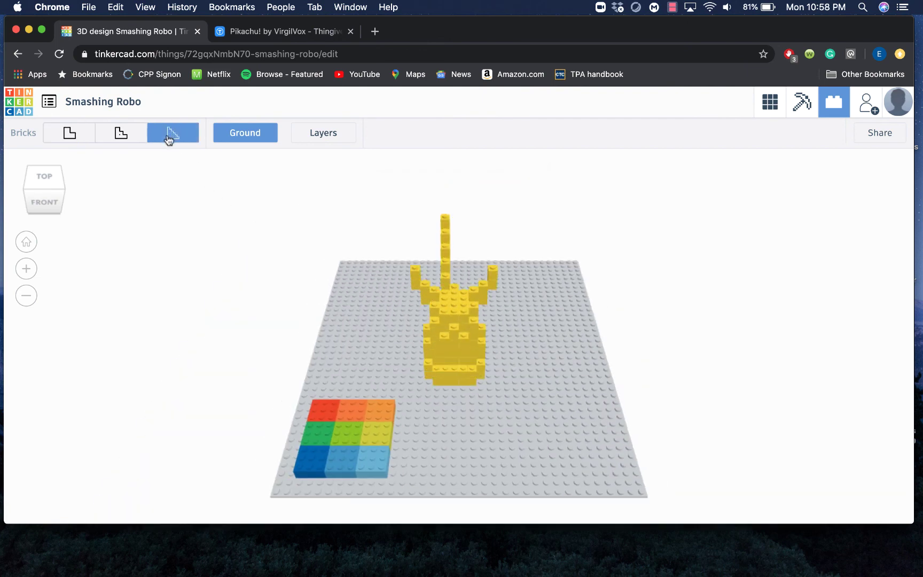
{"action": "mouse_move", "coordinate": [44, 191]}
{"action": "left_mouse_down"}
{"action": "mouse_move", "coordinate": [79, 181]}
{"action": "mouse_move", "coordinate": [54, 187]}
{"action": "left_mouse_up"}
{"action": "left_click", "coordinate": [54, 187]}
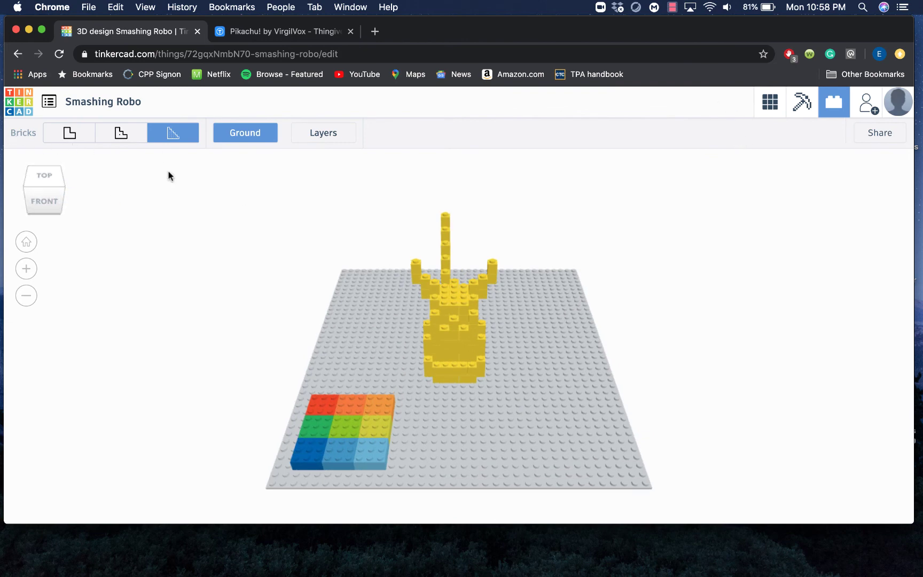
- Return to the regular 3D design view and inspect the yellow Pikachu from its front and left side
{"action": "left_click", "coordinate": [776, 104]}
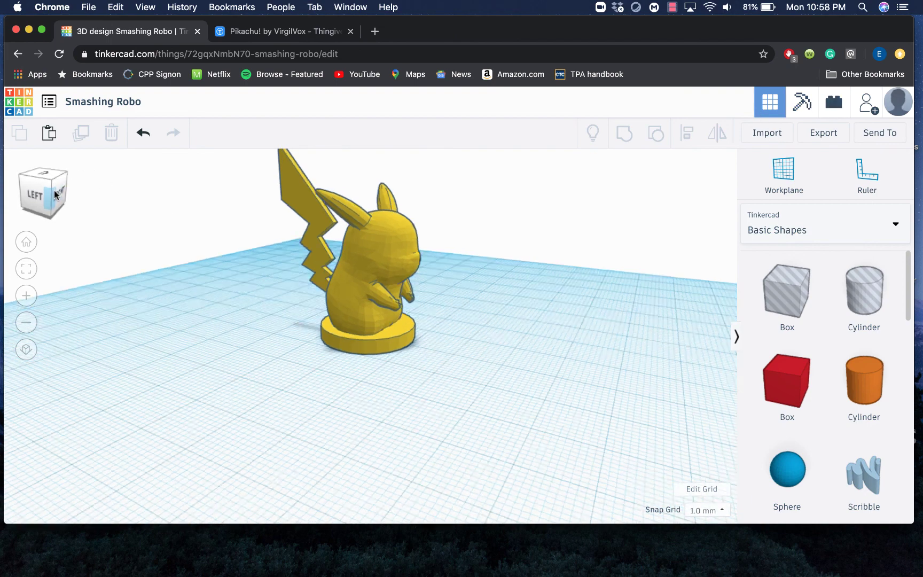
{"action": "left_click", "coordinate": [56, 191]}
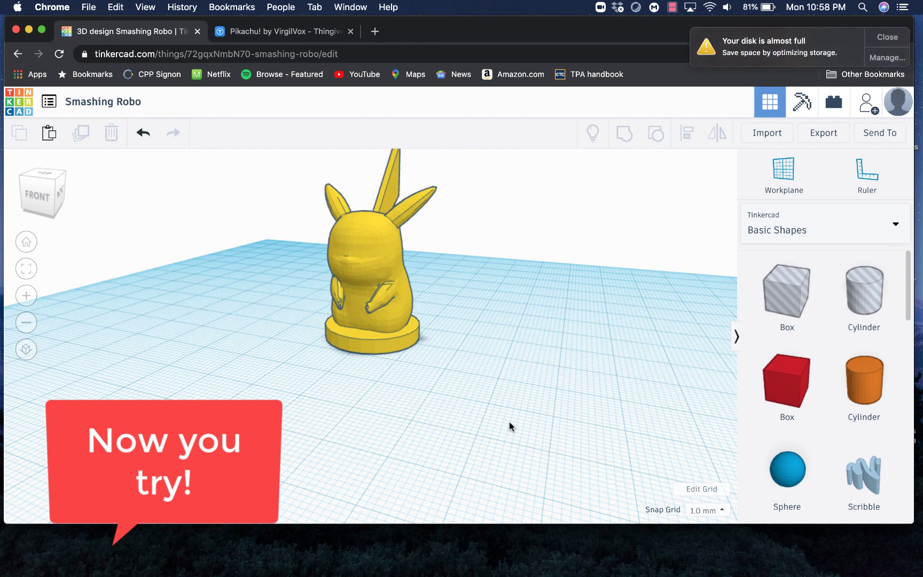
{"action": "left_click", "coordinate": [893, 39]}
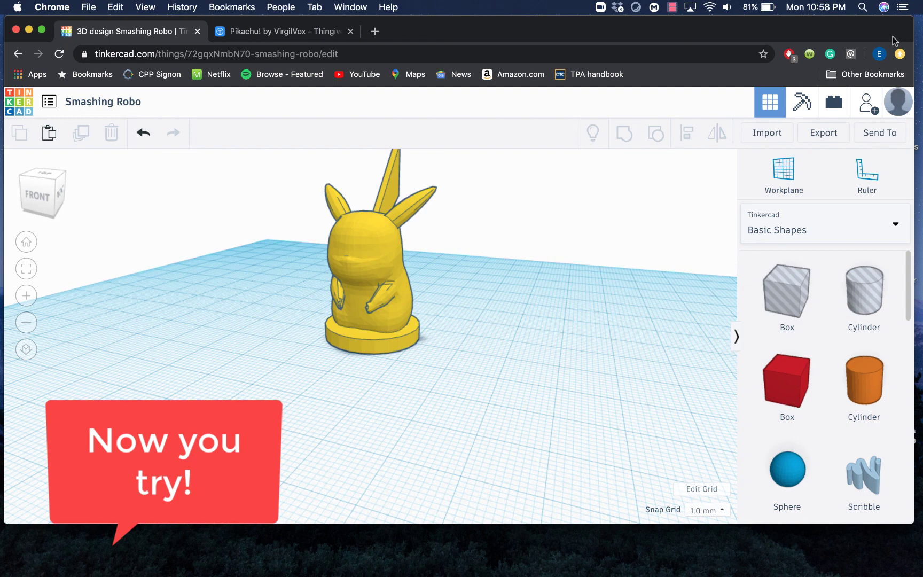
{"action": "left_click", "coordinate": [48, 203]}
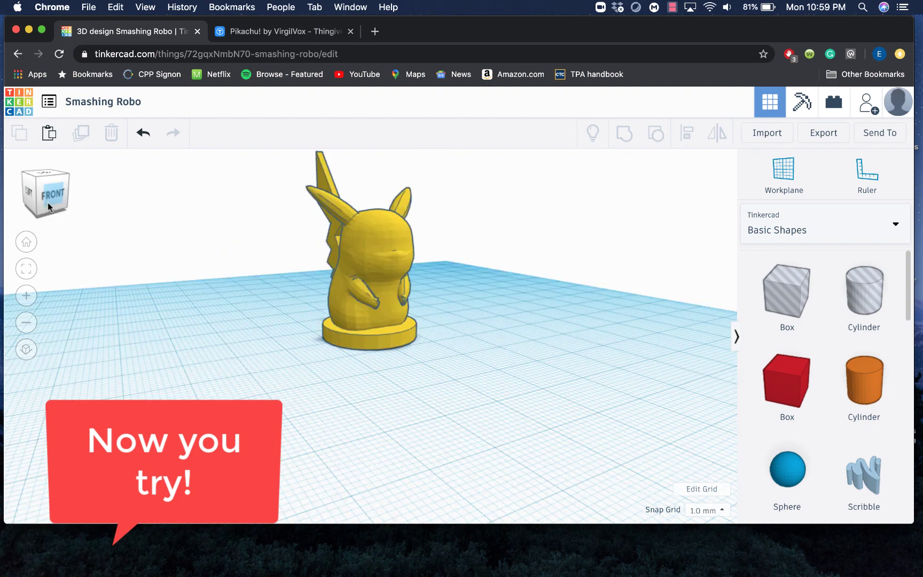